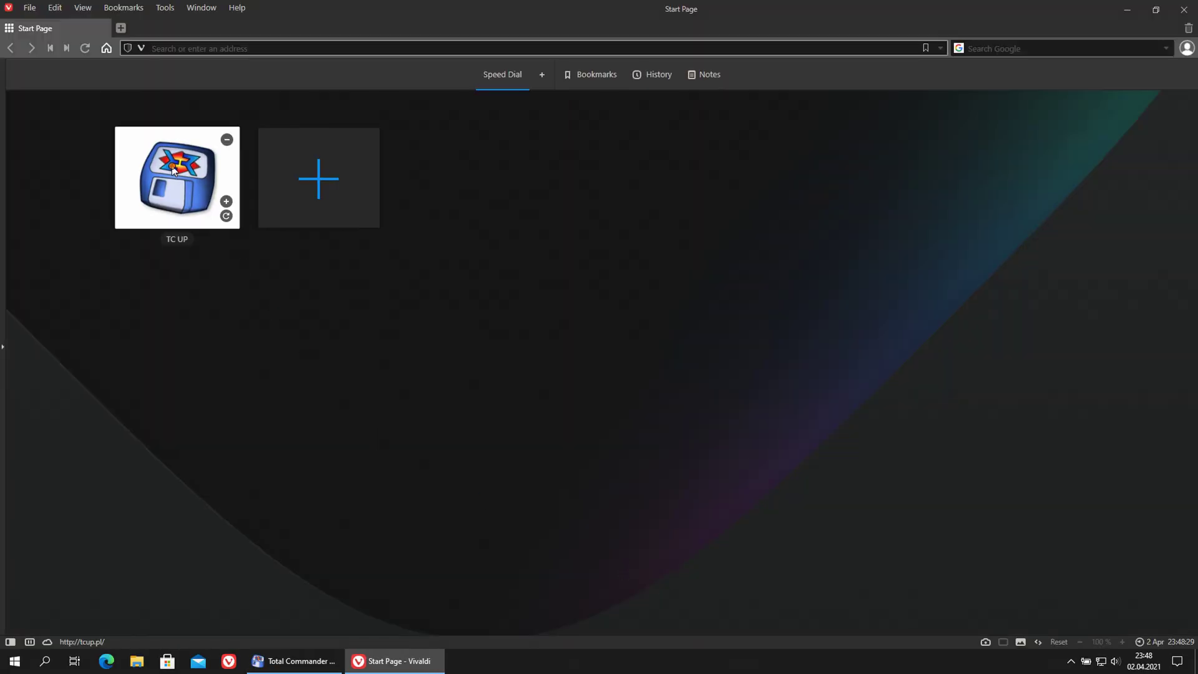
# Step: Open the TC UP website from Speed Dial, go to its History page and highlight the version 8.1 line about dark color mode
pyautogui.click(173, 170)
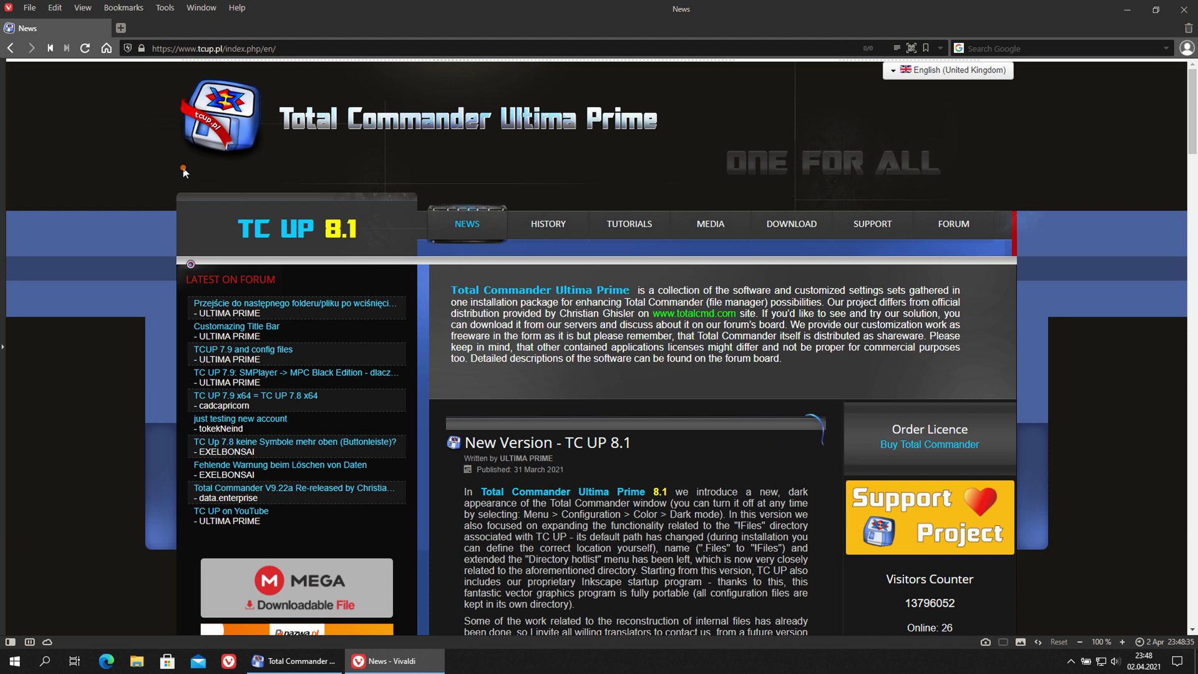
pyautogui.click(560, 230)
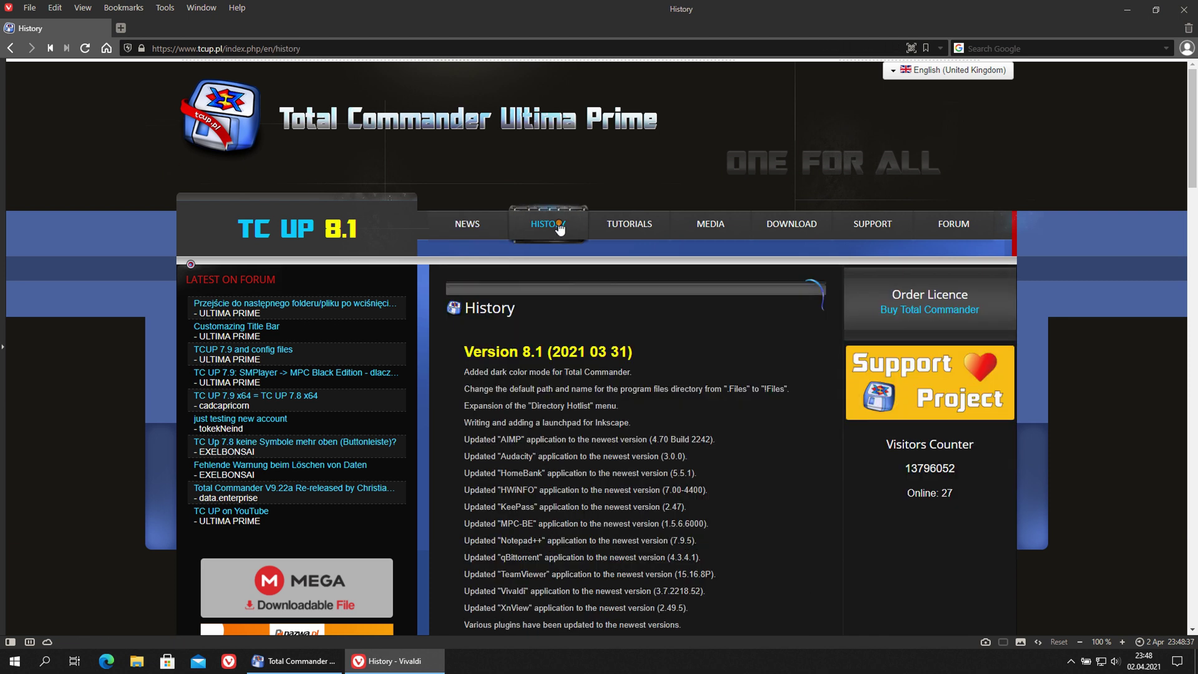
pyautogui.moveTo(465, 372); pyautogui.dragTo(652, 377)
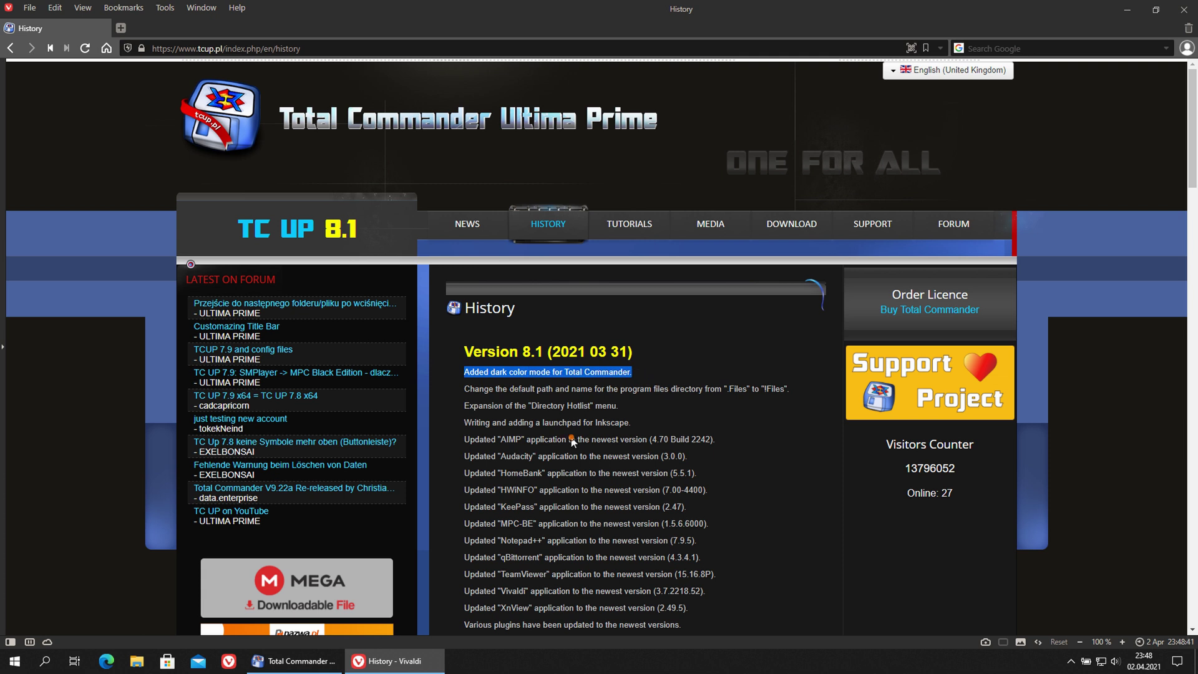
# Step: Switch to Total Commander and try the Always disabled and Always enabled dark mode options in the color configuration
pyautogui.click(328, 661)
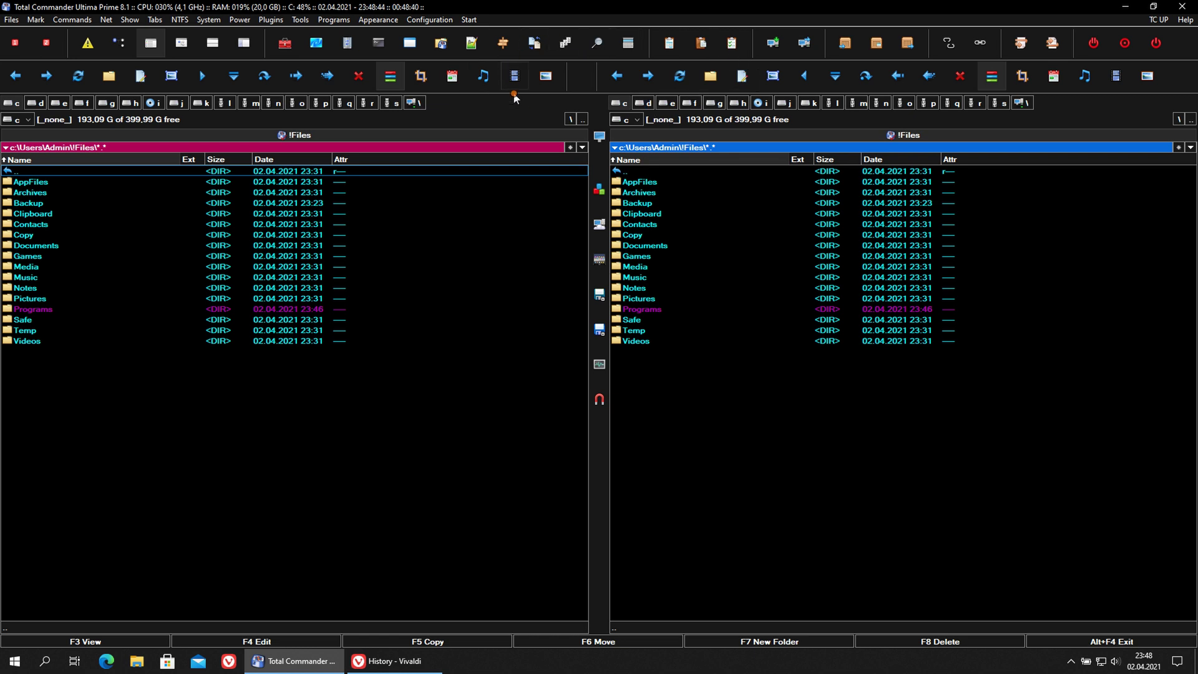
pyautogui.click(433, 20)
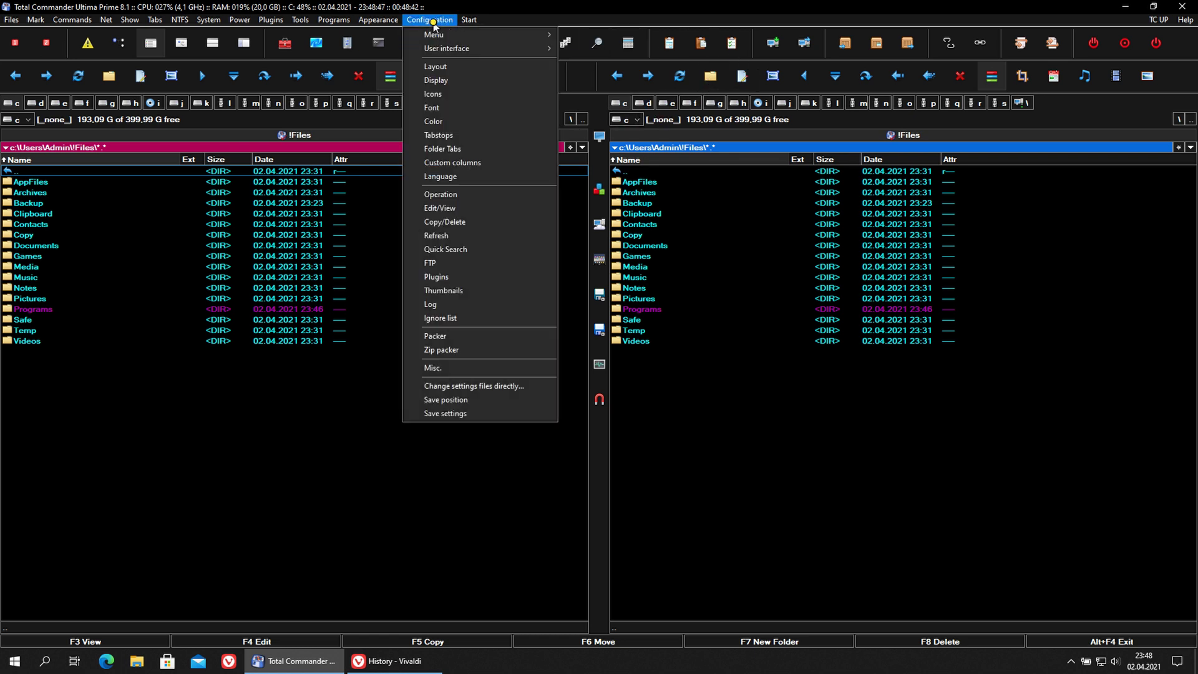
pyautogui.click(493, 121)
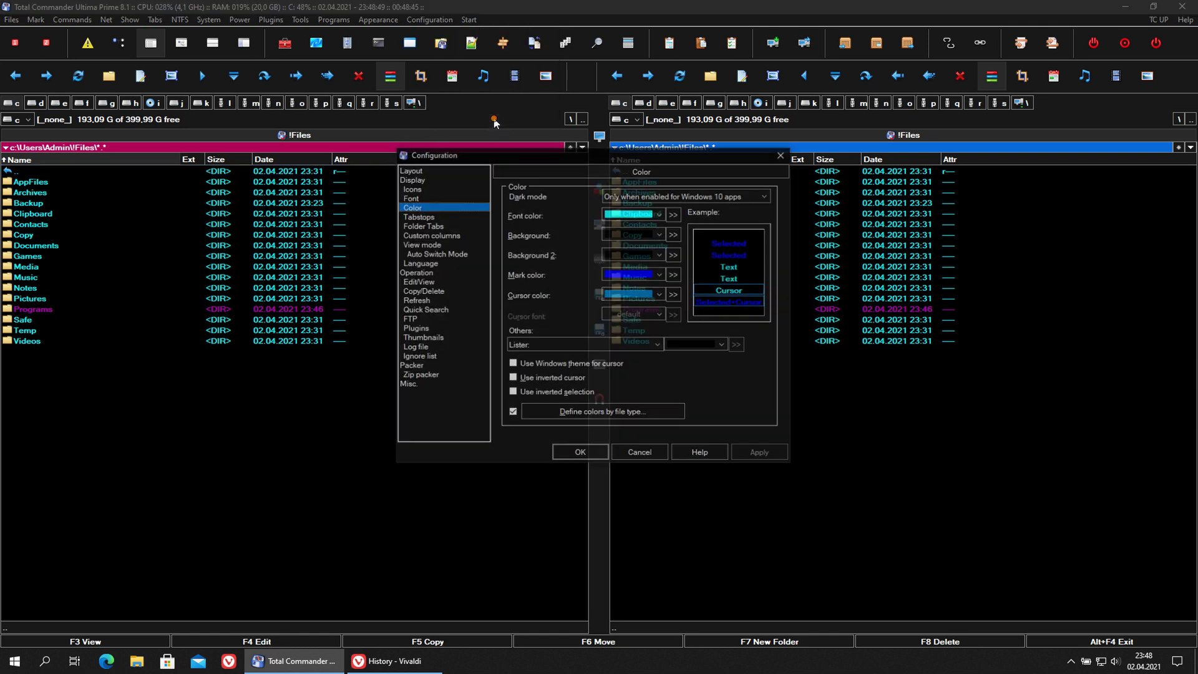
pyautogui.click(764, 196)
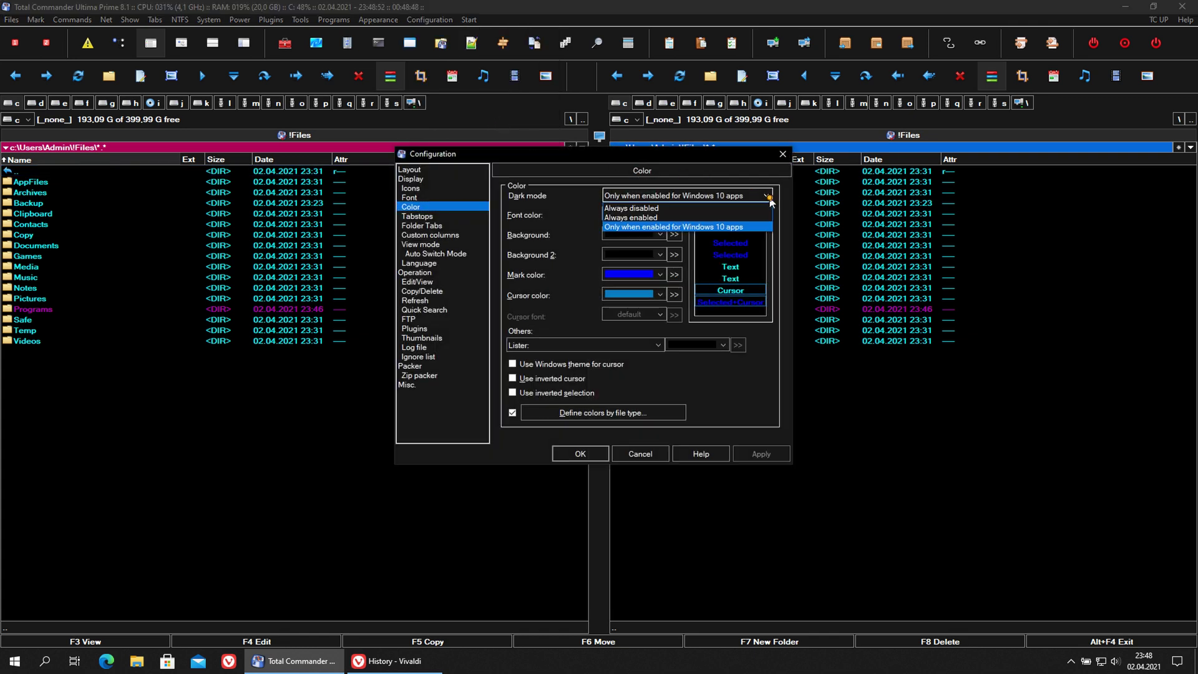
pyautogui.click(760, 209)
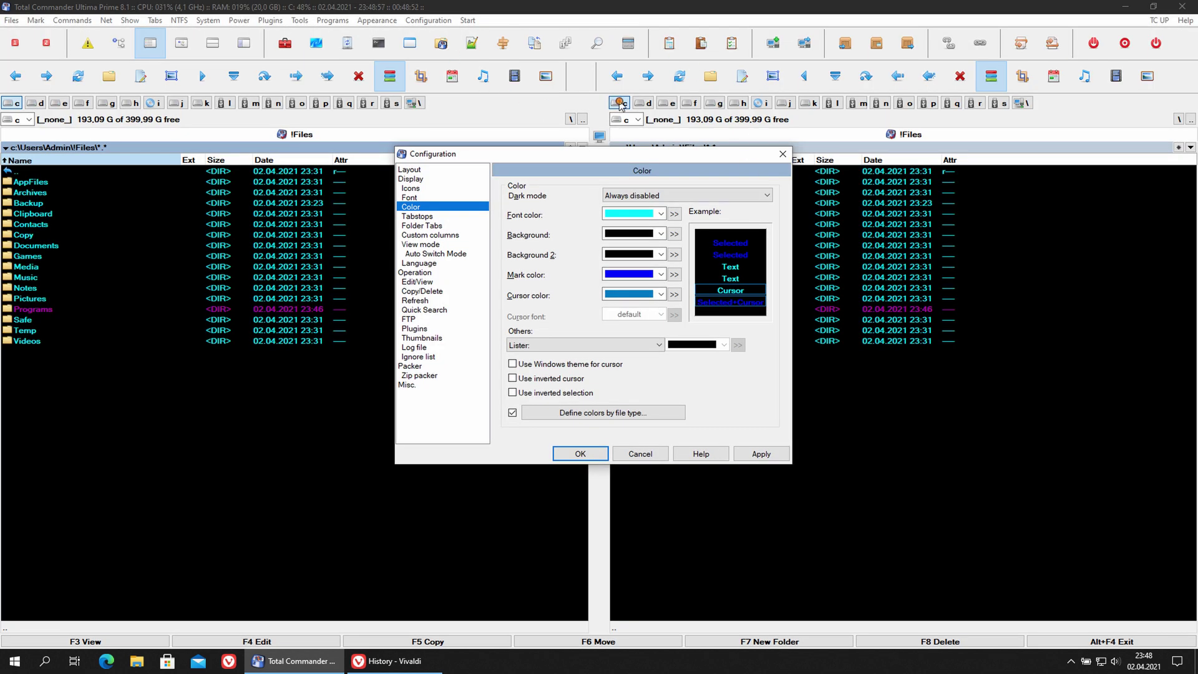
pyautogui.click(767, 195)
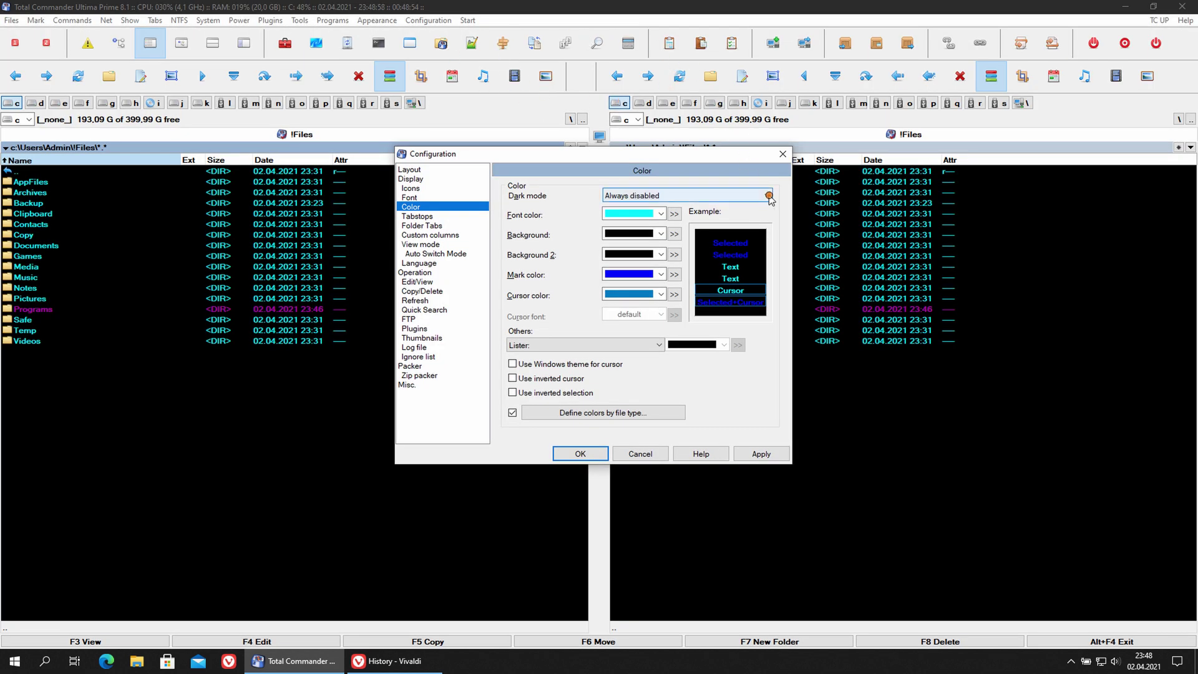
pyautogui.click(757, 217)
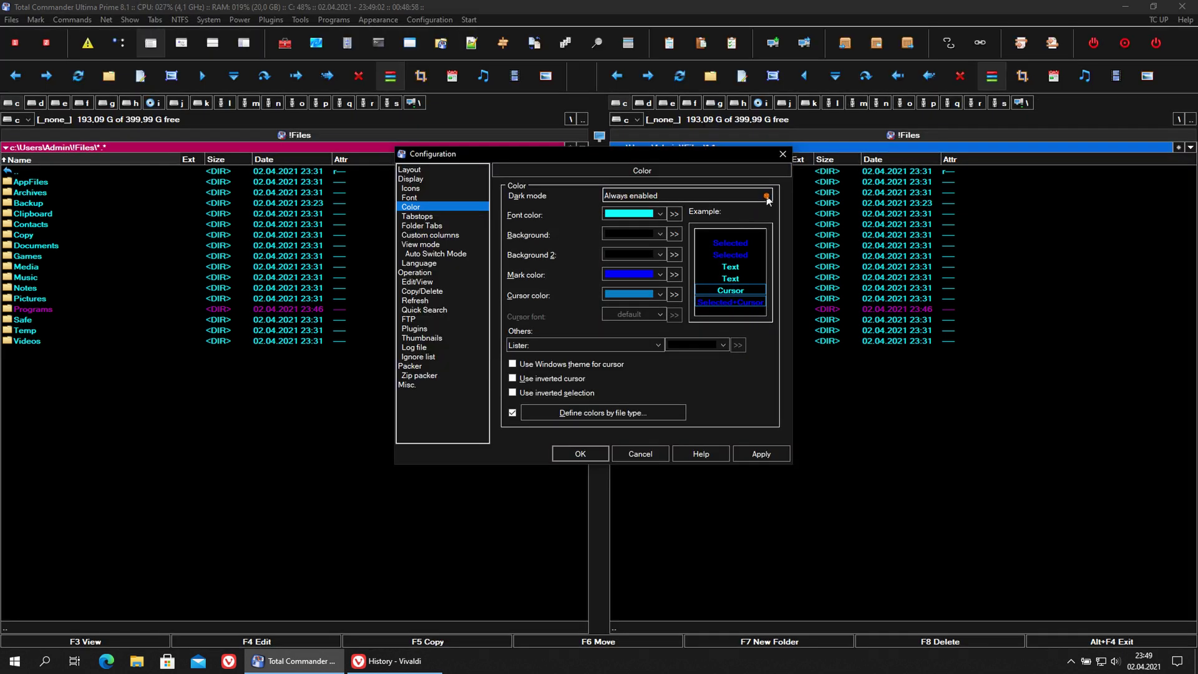
# Step: Set dark mode to "Only when enabled for Windows 10 apps" and save the configuration
pyautogui.click(767, 196)
pyautogui.click(754, 227)
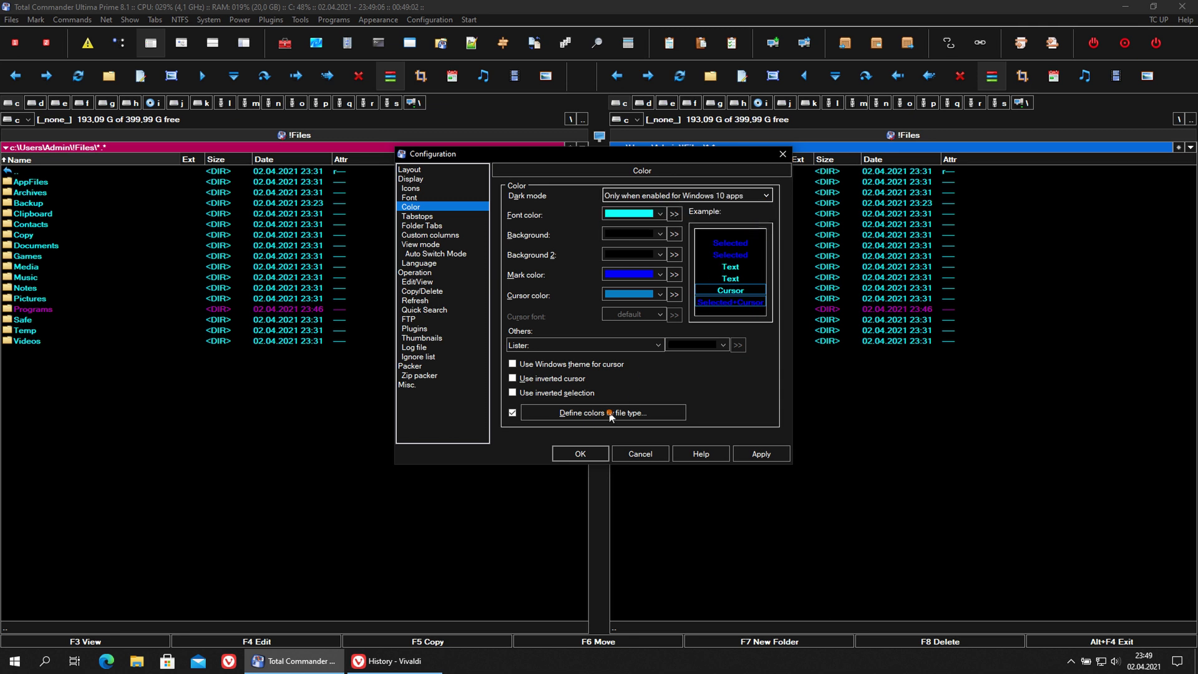
pyautogui.click(589, 451)
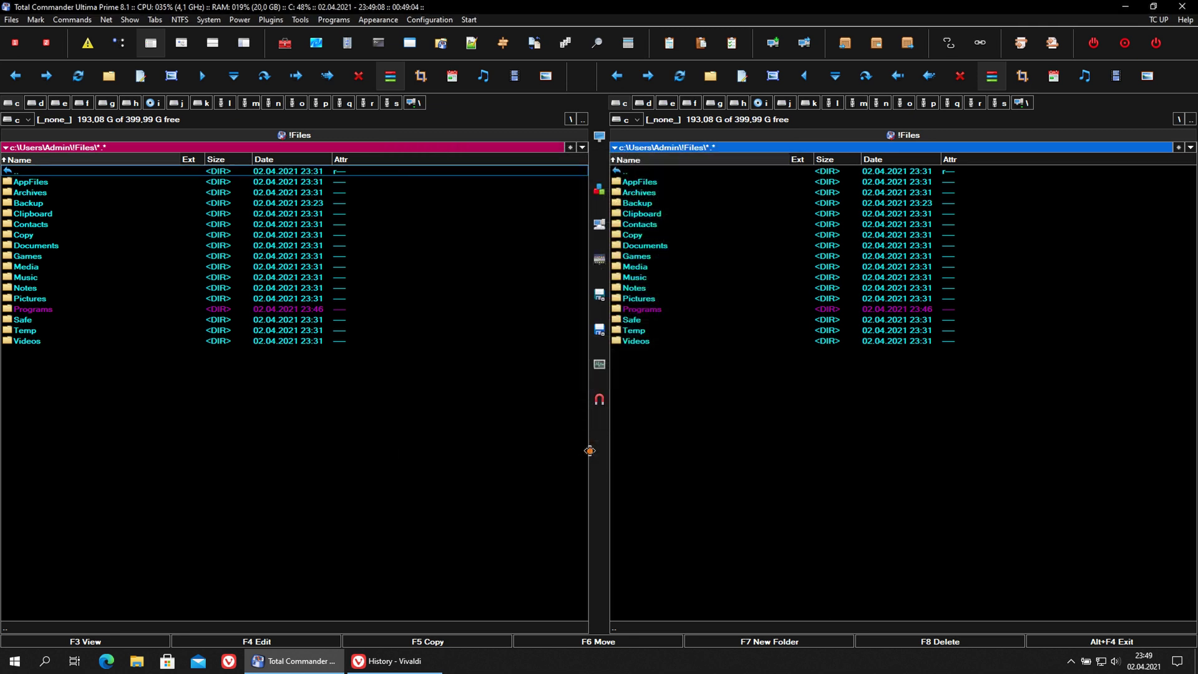
# Step: Switch to Vivaldi and highlight the History line about changing the program files directory from ".Files" to "!Files"
pyautogui.click(393, 661)
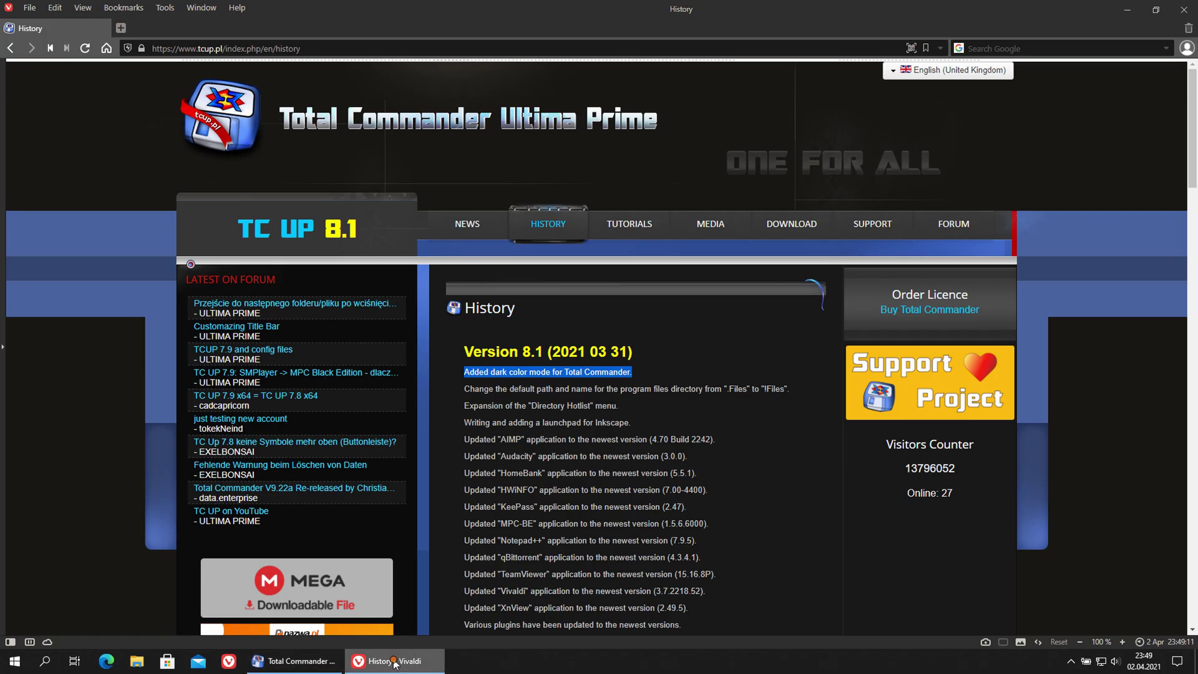
pyautogui.moveTo(452, 390); pyautogui.dragTo(791, 394)
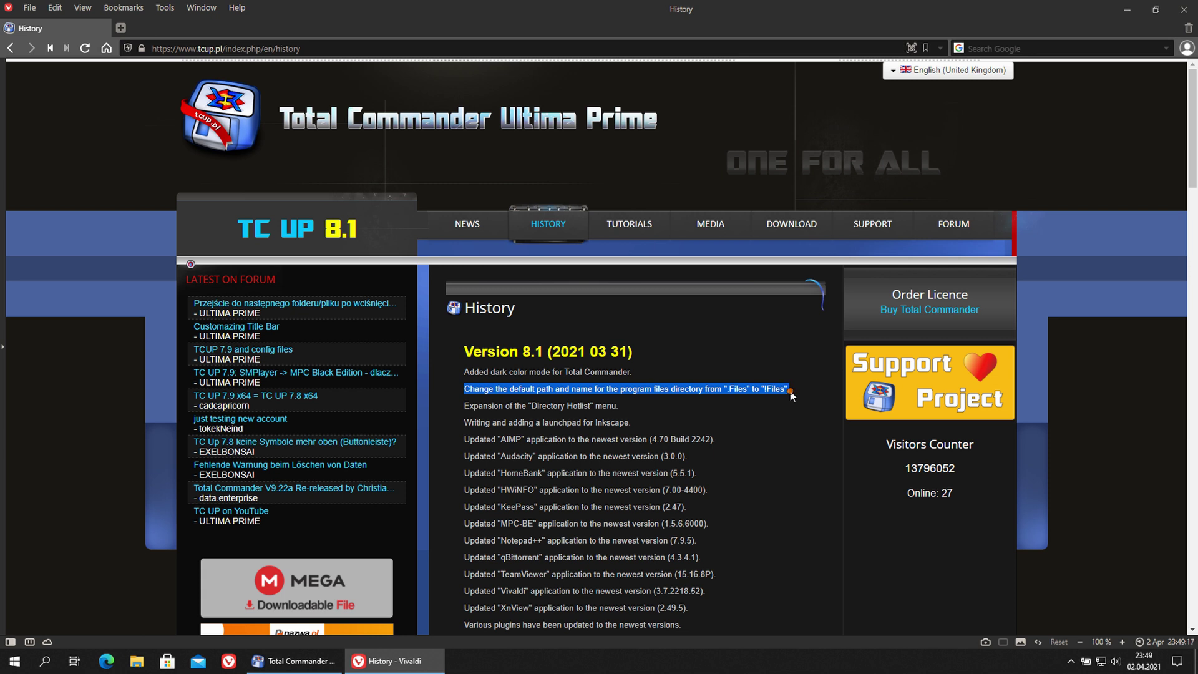
# Step: Switch to Total Commander, open the Programs folder inside !Files and launch the tcup81 installer
pyautogui.click(296, 661)
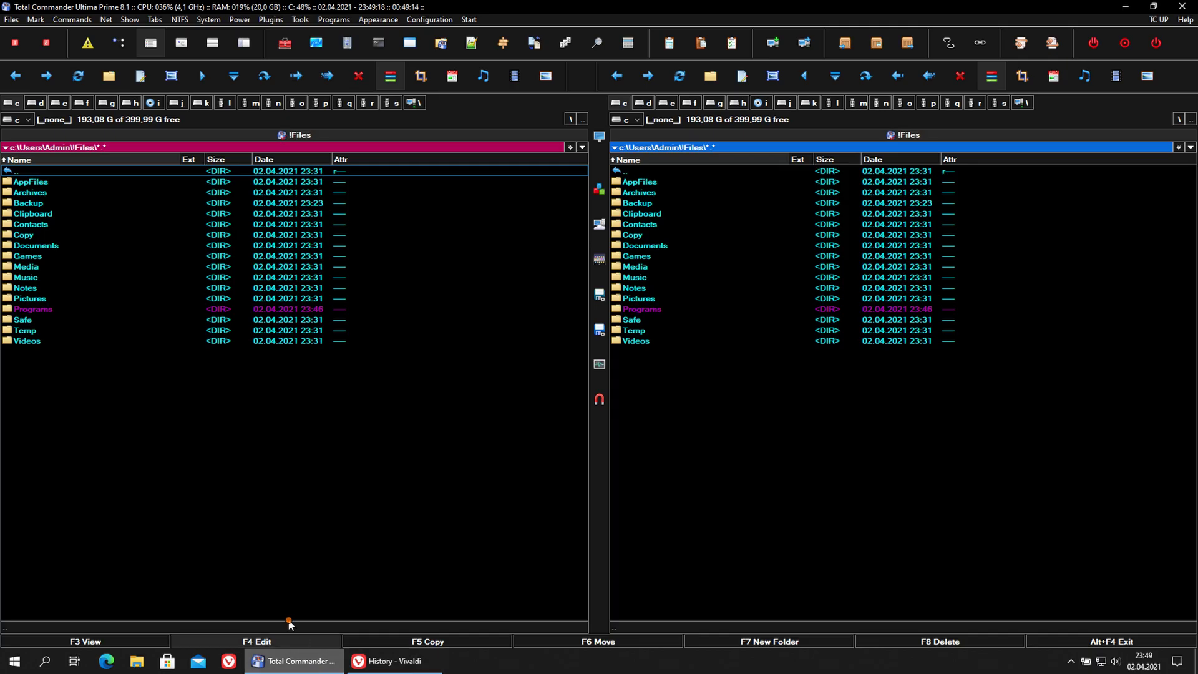
pyautogui.click(153, 146)
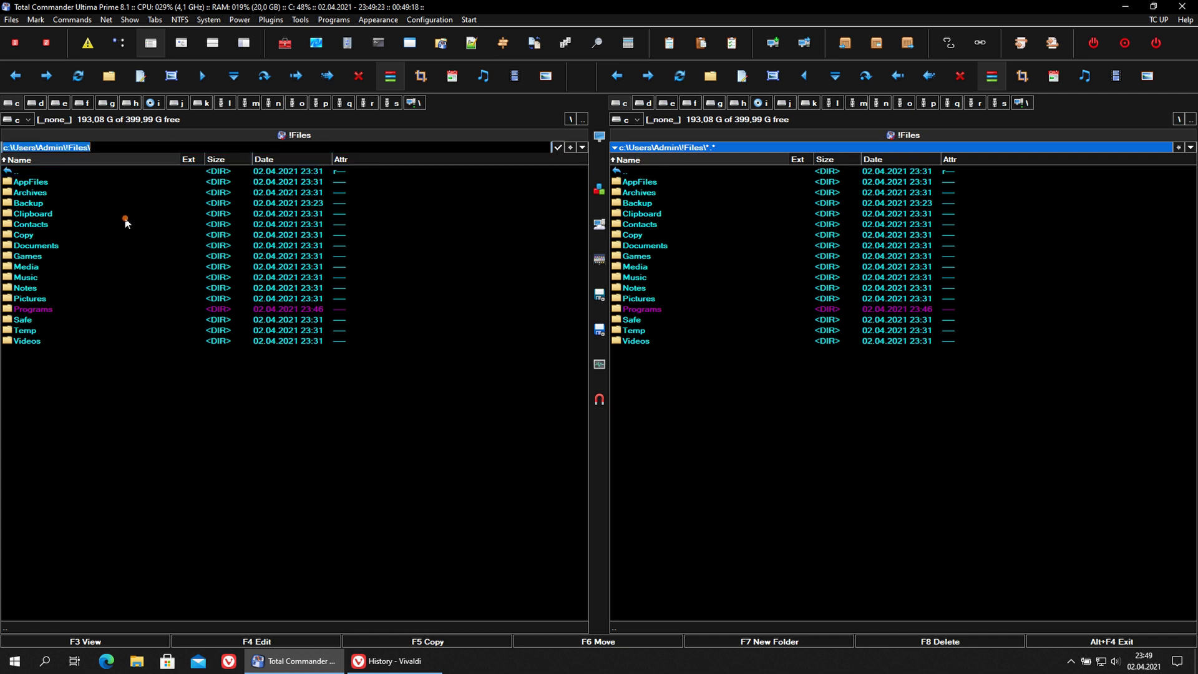
pyautogui.doubleClick(40, 311)
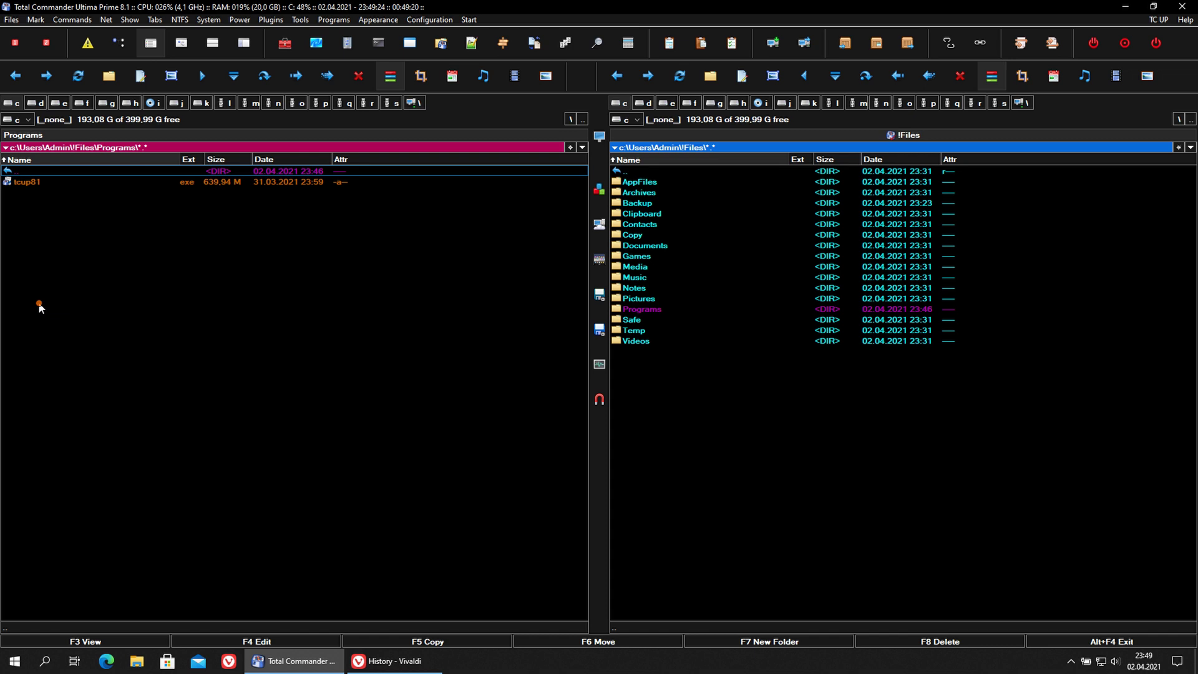
pyautogui.click(31, 184)
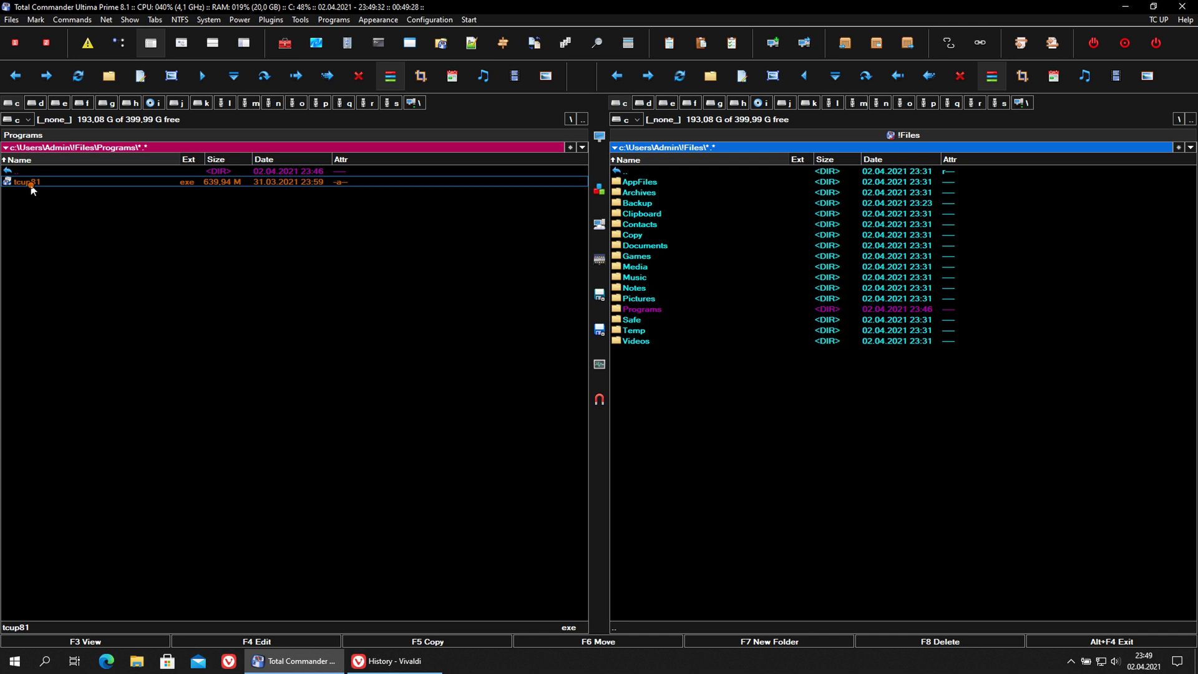
pyautogui.doubleClick(31, 185)
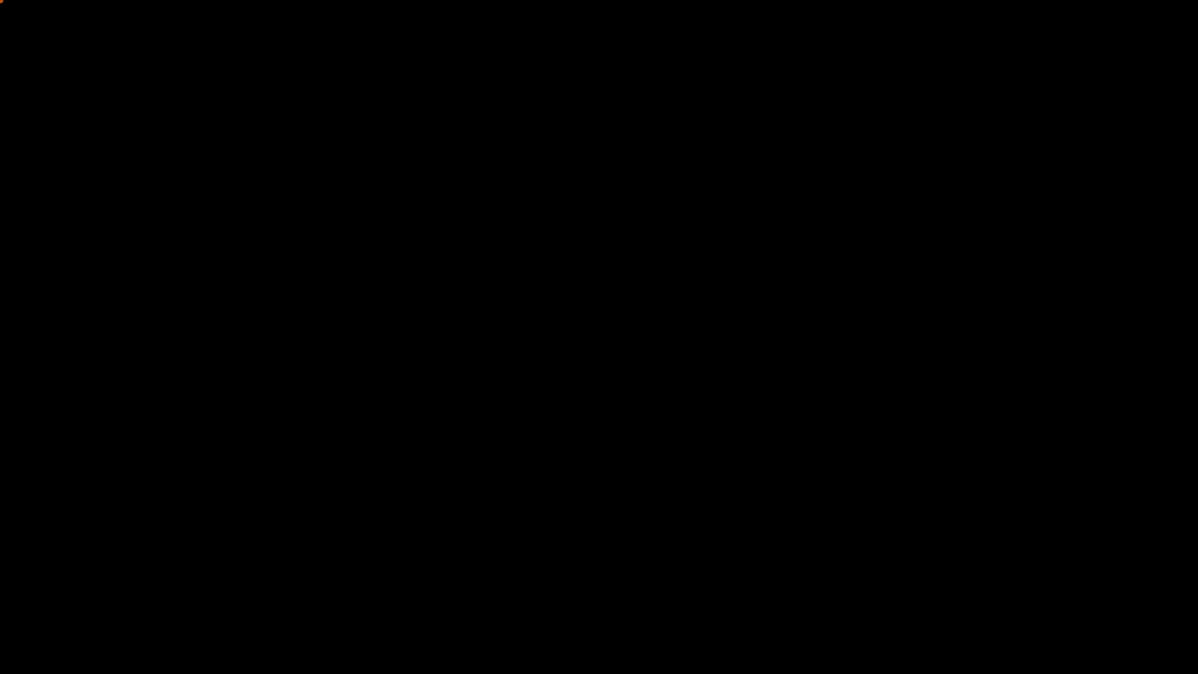
pyautogui.click(526, 419)
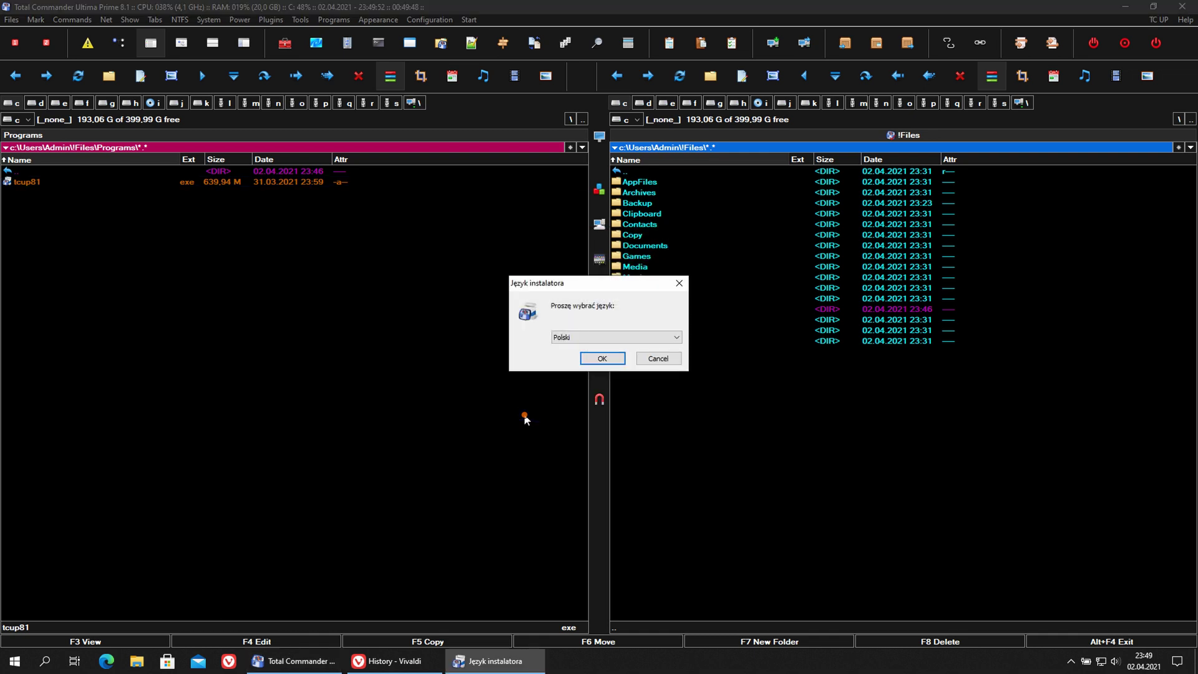
# Step: Choose English as the installer language and continue the setup wizard, ignoring the programs listed for closing
pyautogui.click(621, 340)
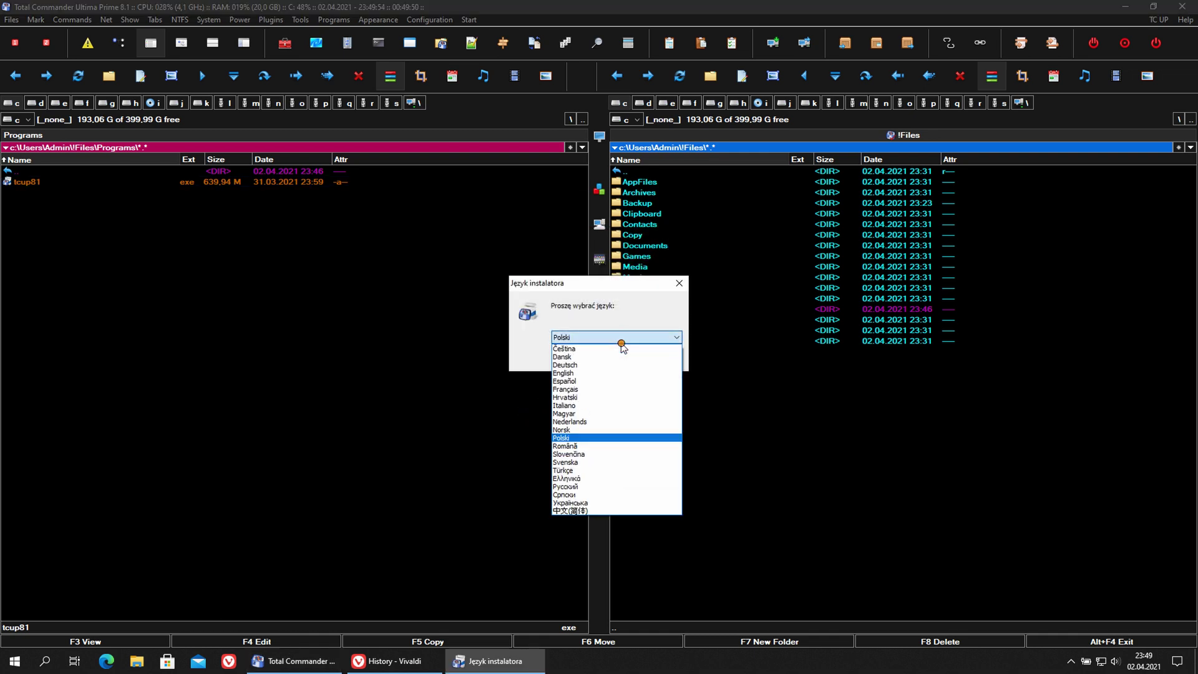
pyautogui.click(601, 373)
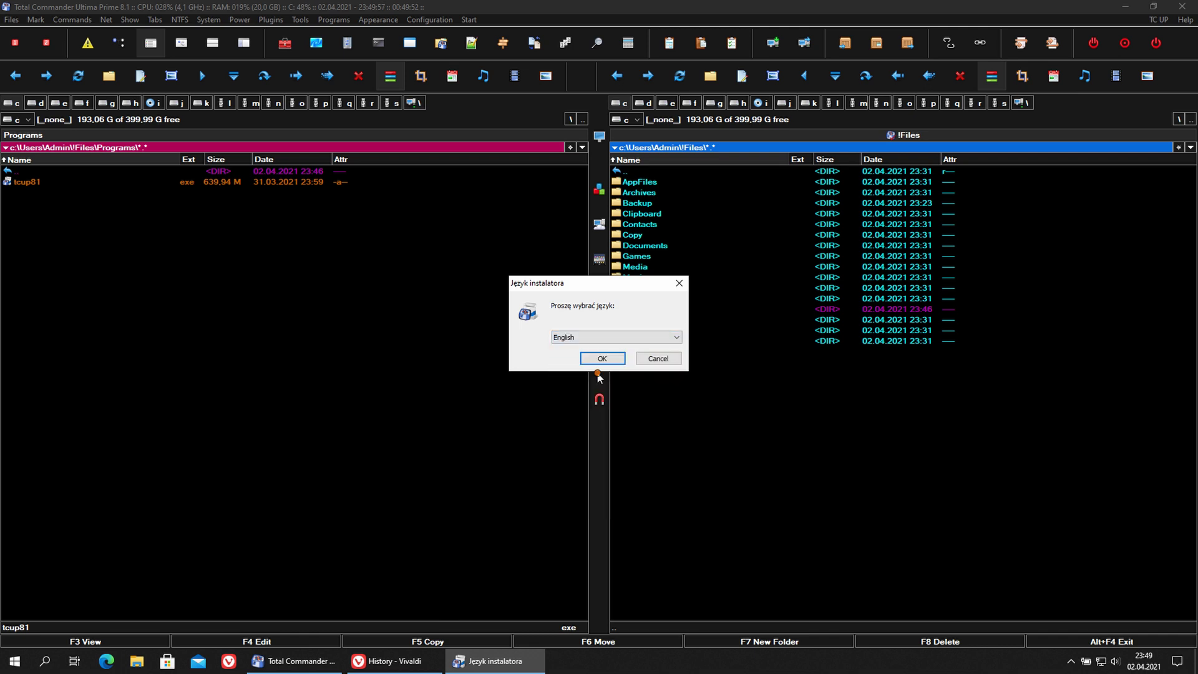
pyautogui.click(602, 359)
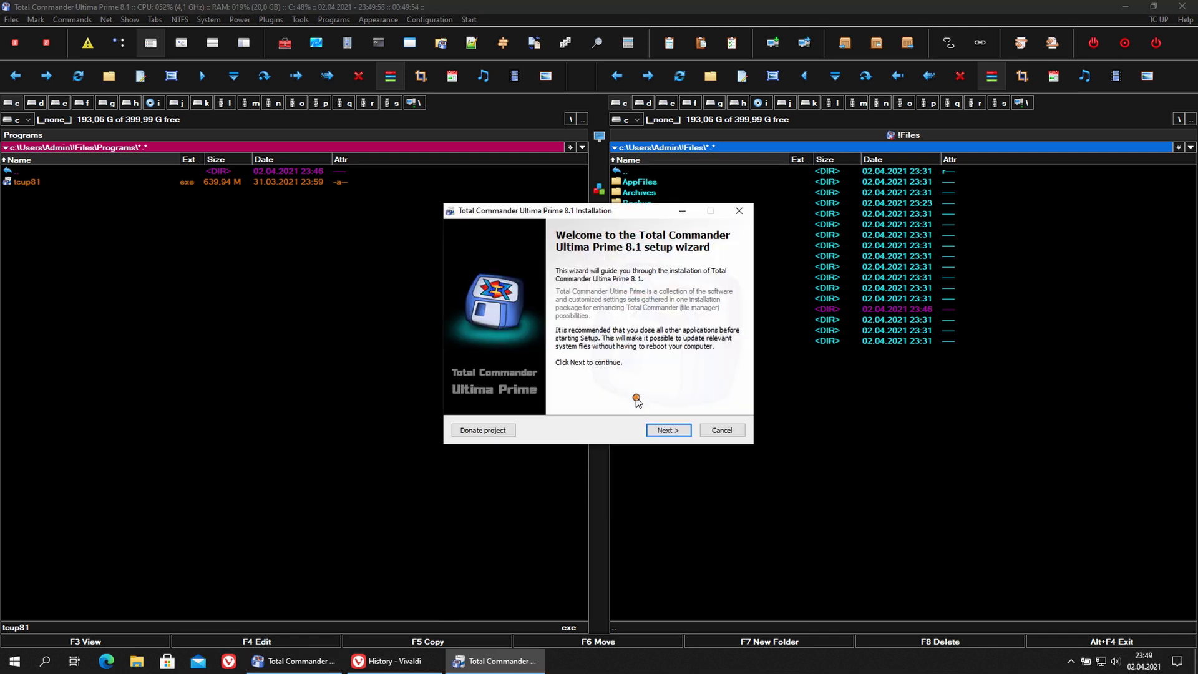
pyautogui.click(666, 430)
pyautogui.click(668, 430)
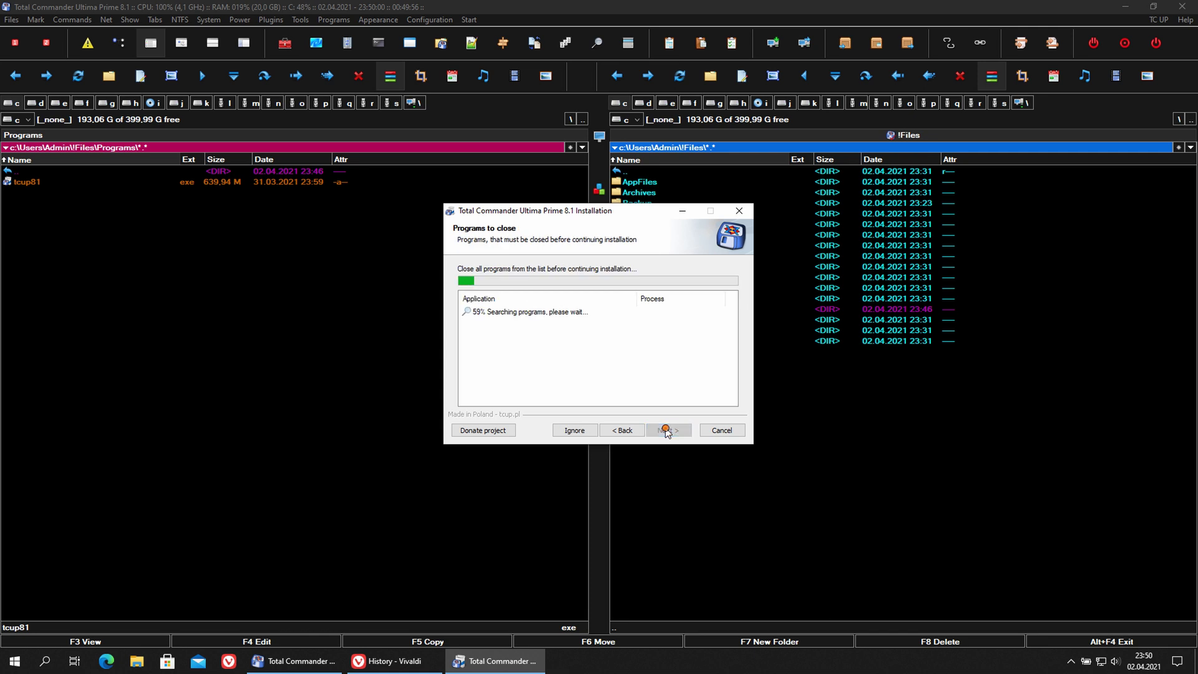
pyautogui.click(578, 431)
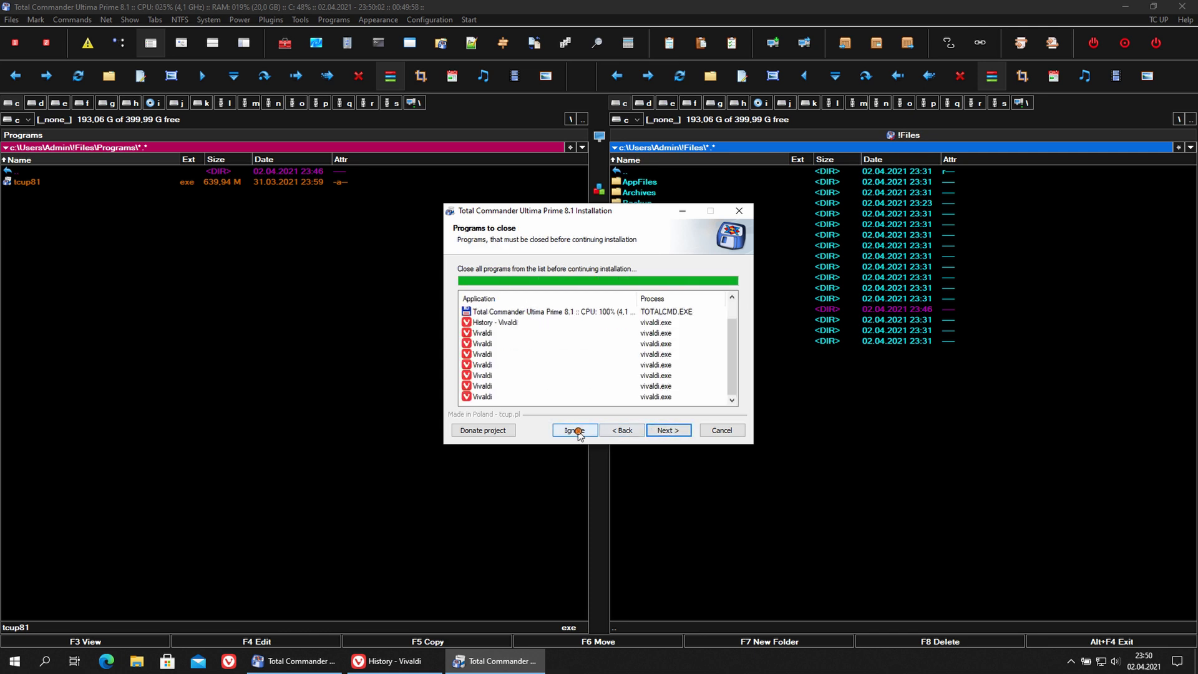
# Step: Select New installation as the installation mode and continue with the Standard version
pyautogui.click(525, 373)
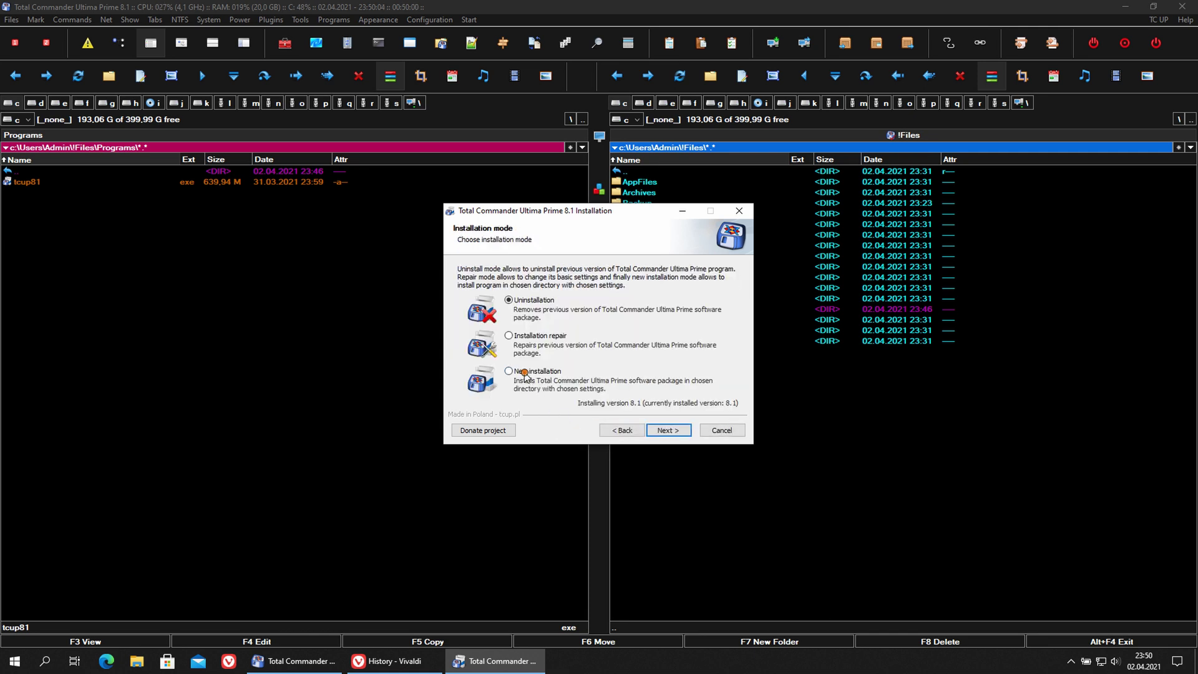
pyautogui.click(659, 432)
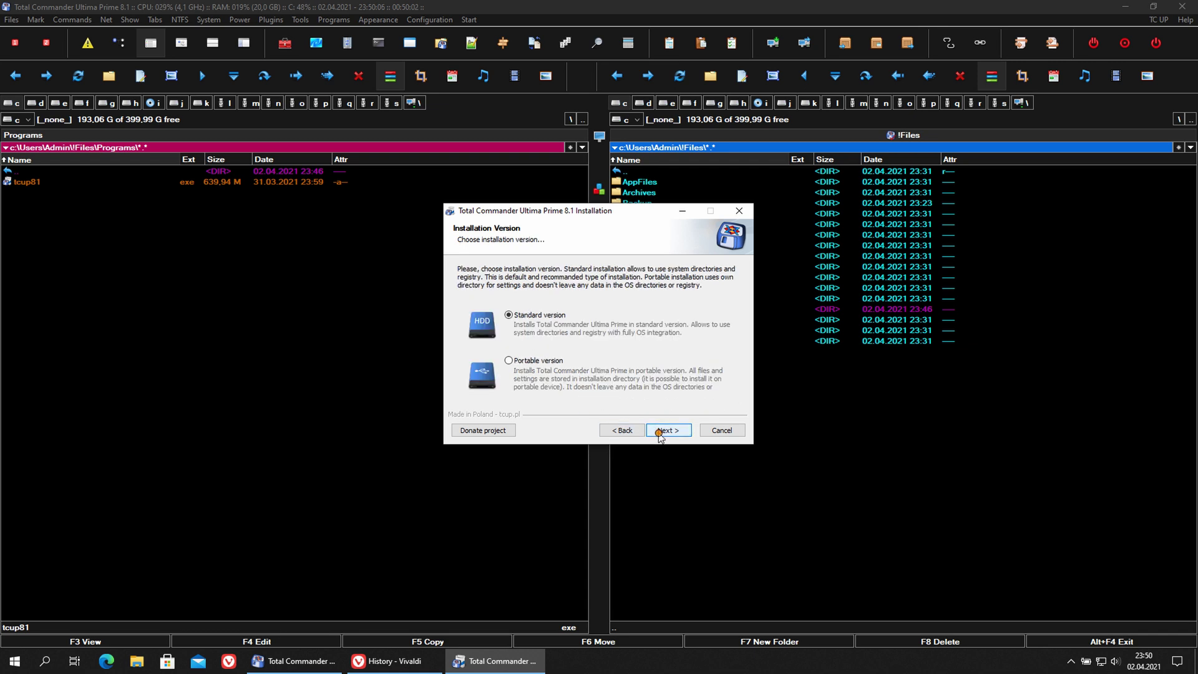
pyautogui.click(659, 432)
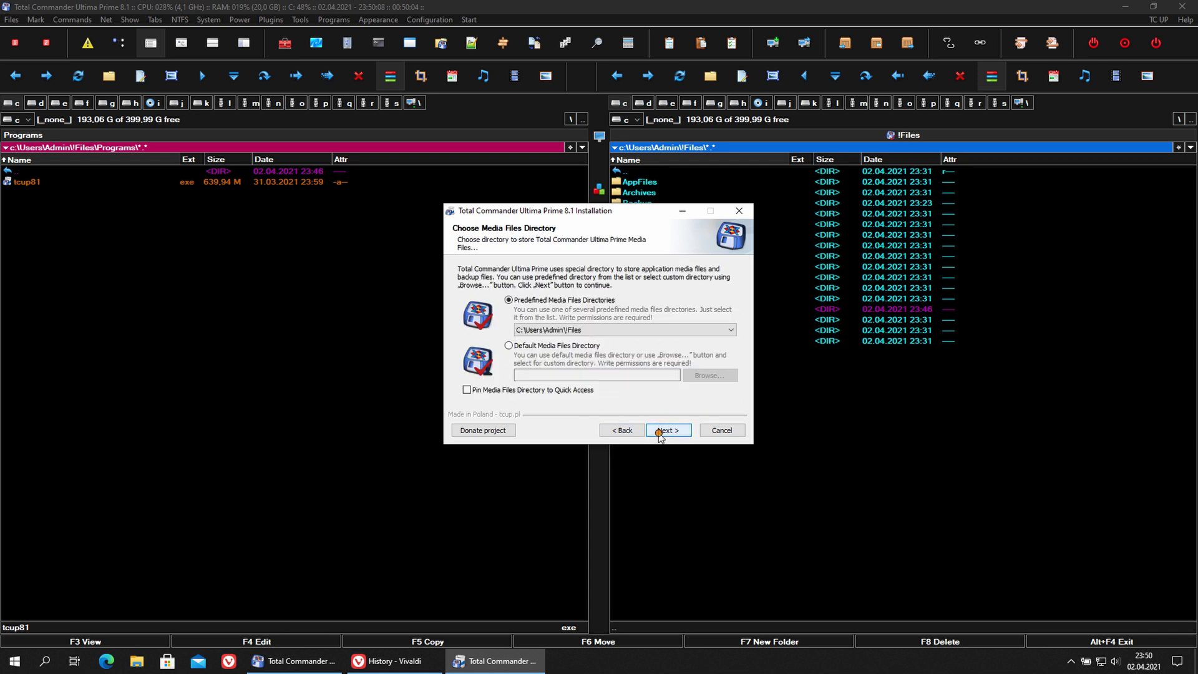
# Step: Choose the predefined media files directory C:\Users\Admin\!Files and enable pinning it to Quick Access
pyautogui.click(731, 331)
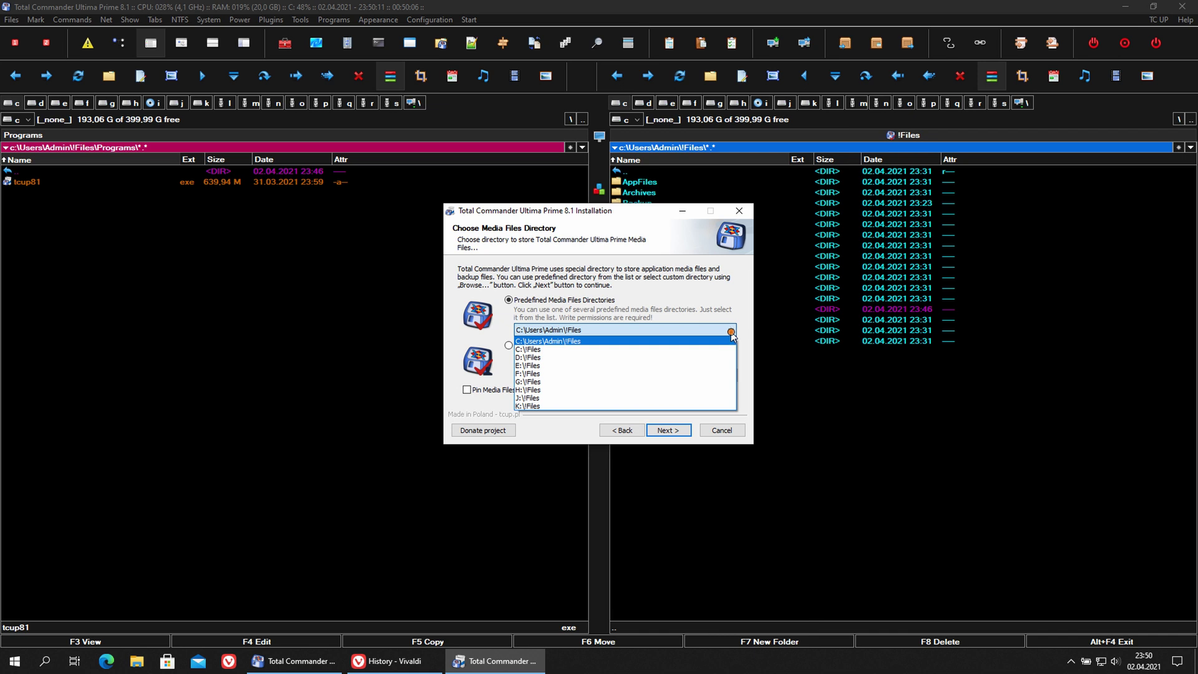
pyautogui.click(701, 399)
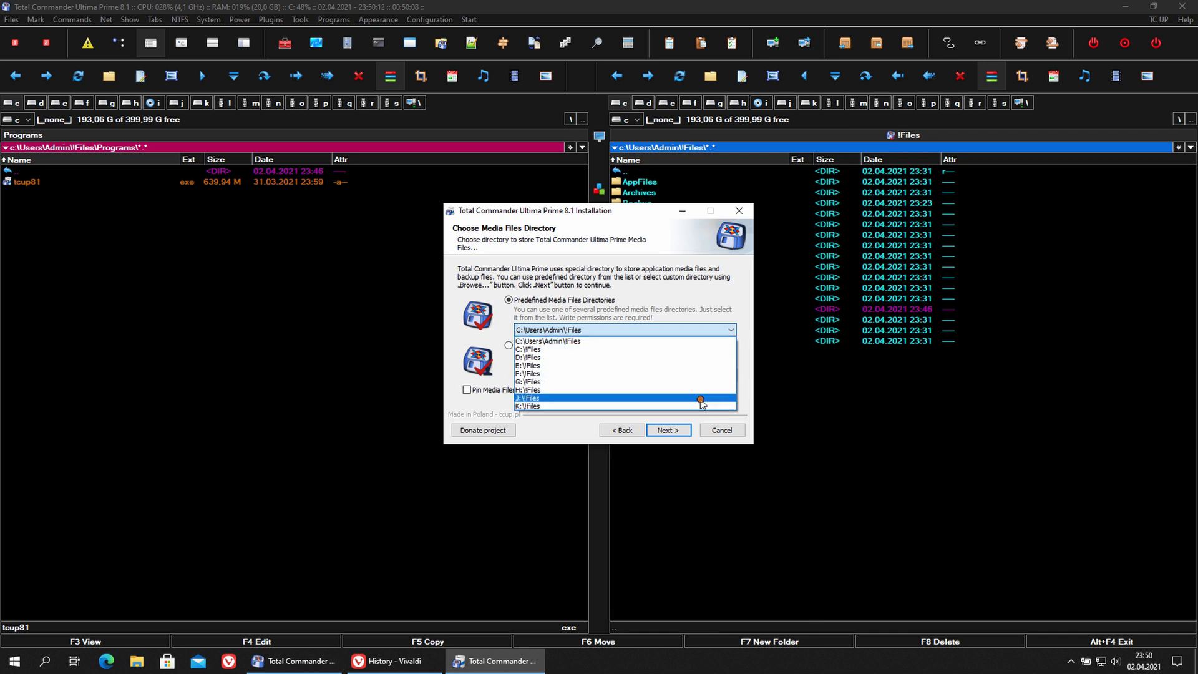
pyautogui.click(686, 341)
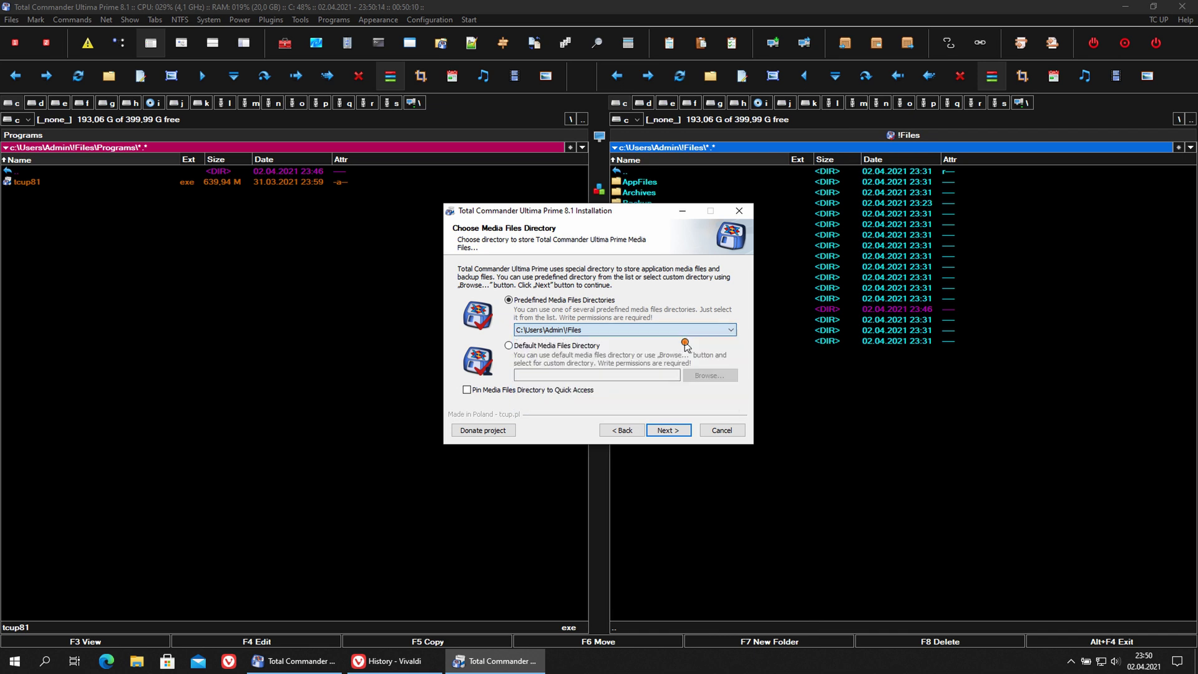
pyautogui.click(582, 347)
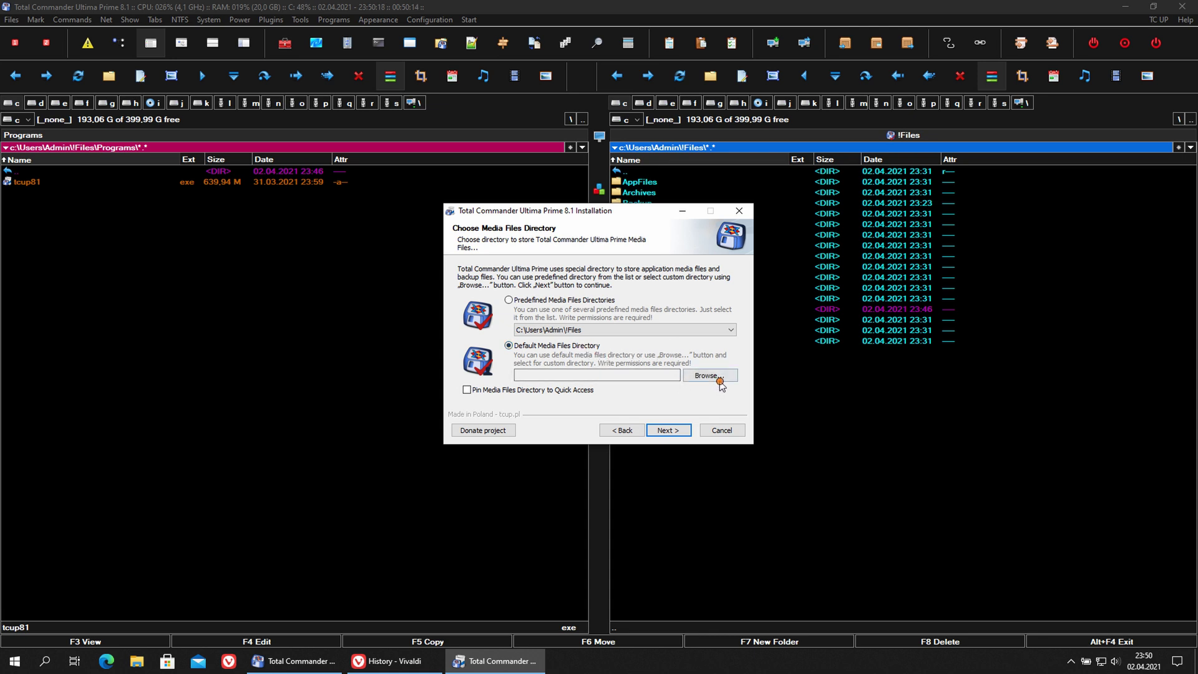
pyautogui.click(511, 302)
# Step: Switch to File Explorer, view the contents of the !Files folder pinned to Quick Access and close the window
pyautogui.click(137, 661)
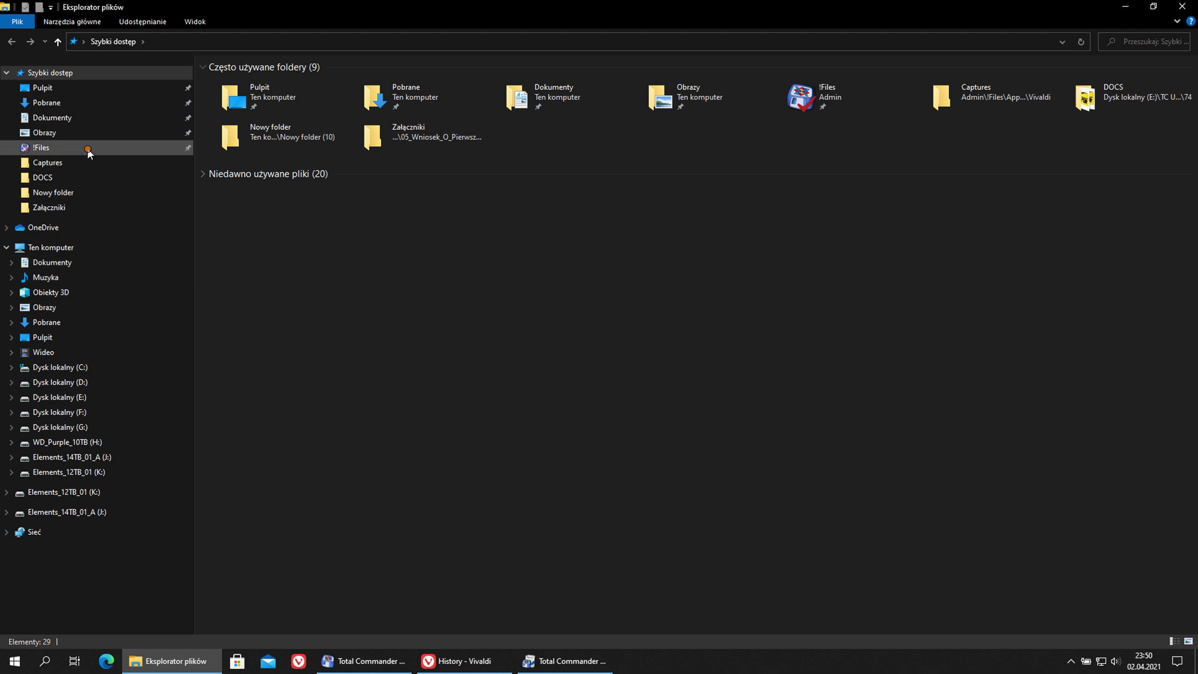
pyautogui.click(53, 149)
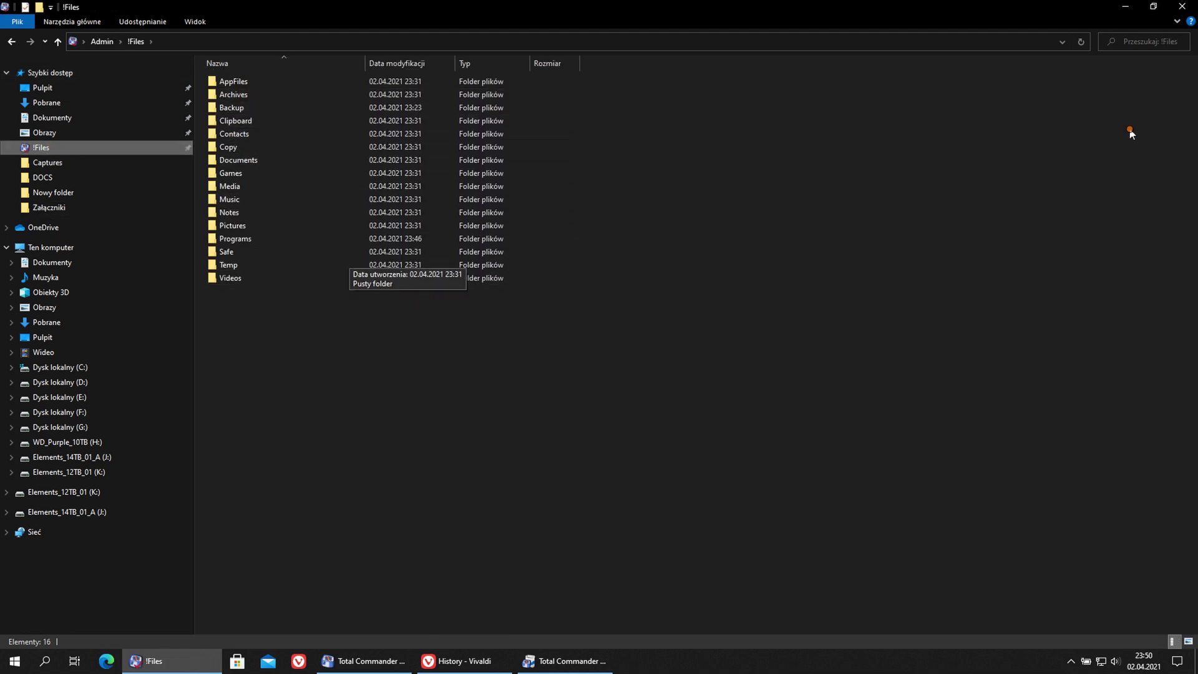
pyautogui.click(1182, 7)
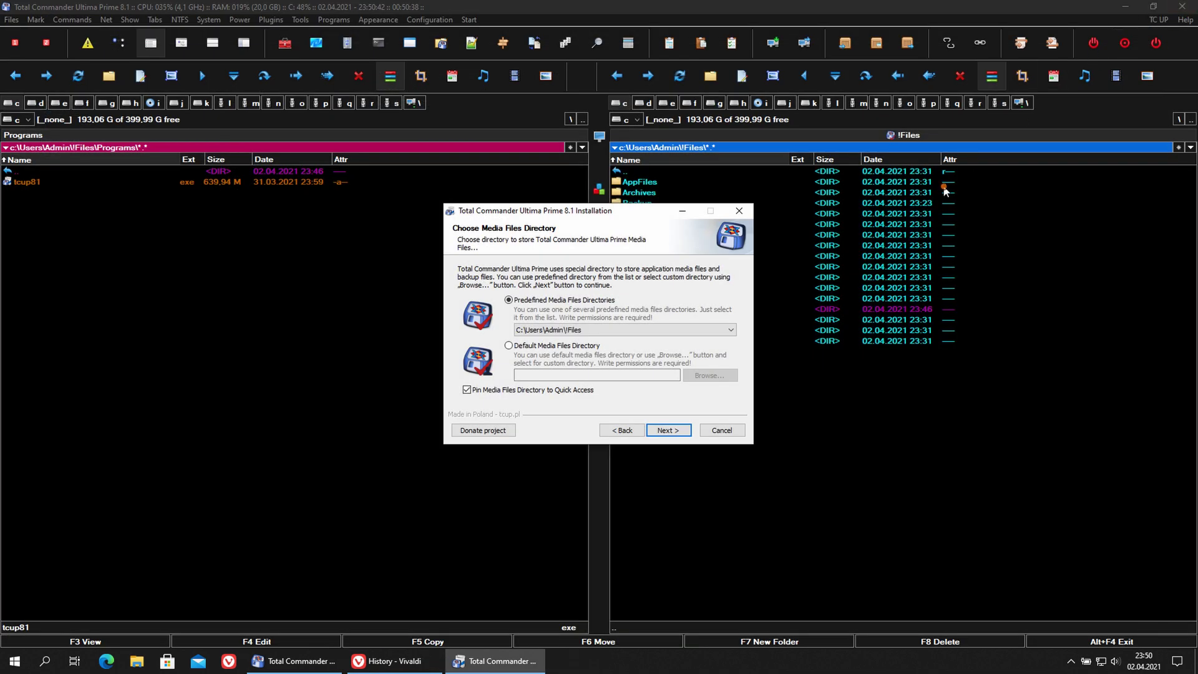
# Step: Cancel the Total Commander Ultima Prime 8.1 installation and go up to the !Files folder in the active pane
pyautogui.click(722, 430)
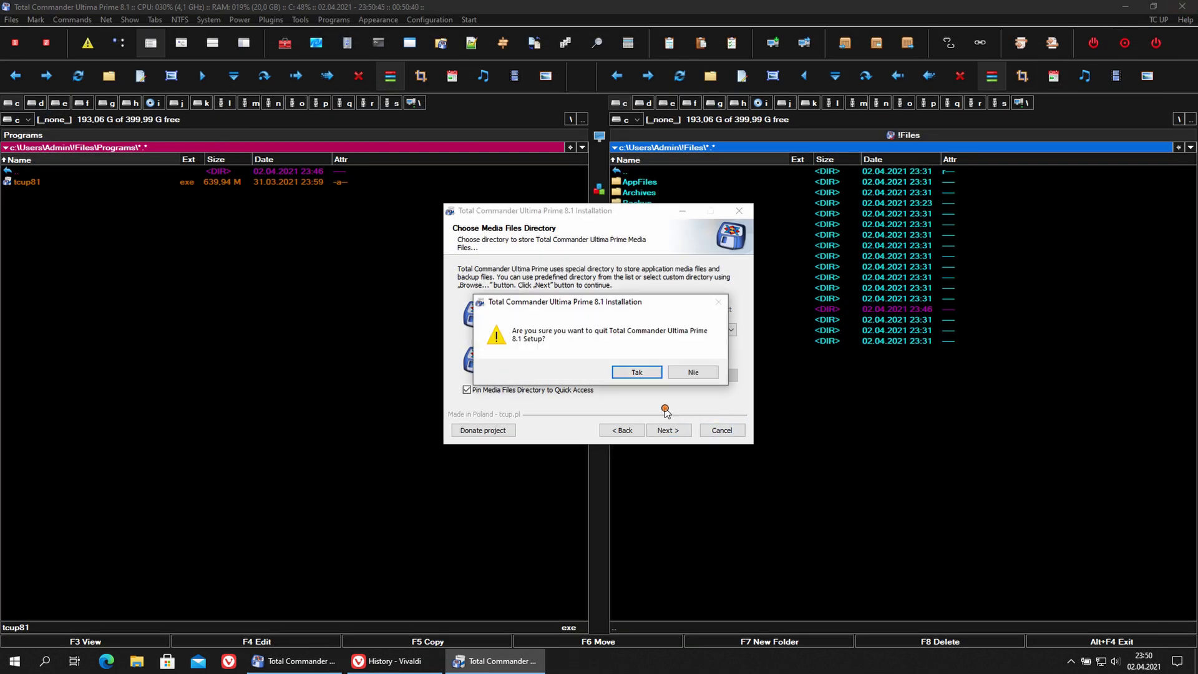
pyautogui.click(636, 373)
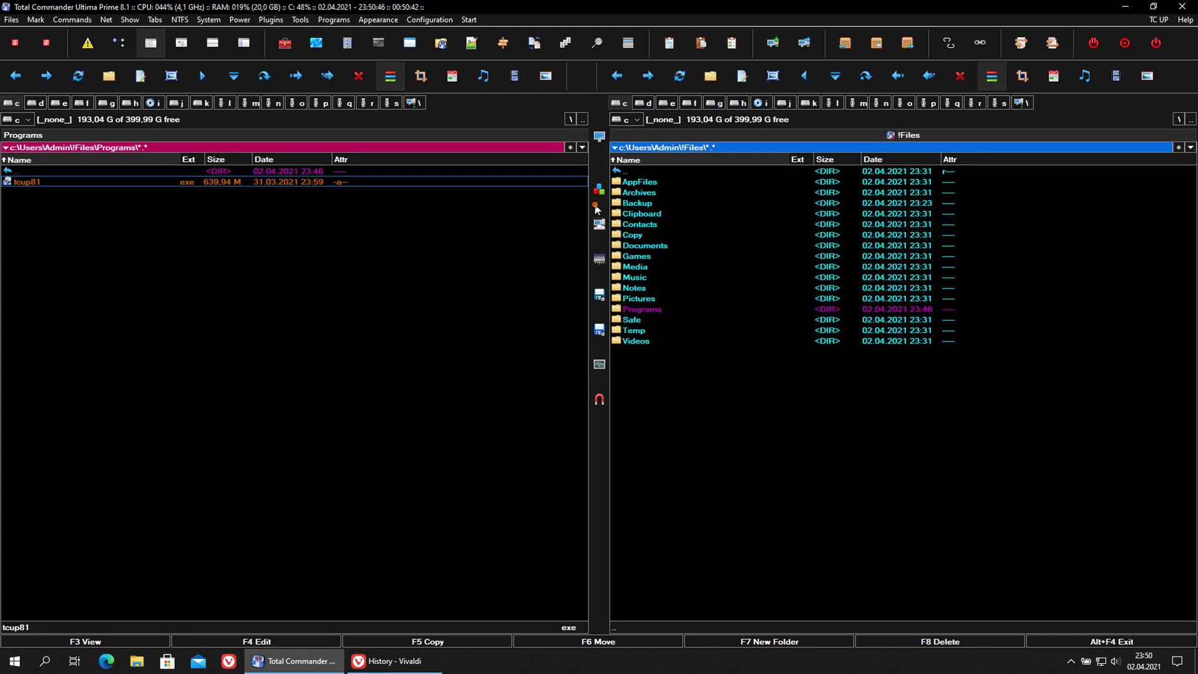
pyautogui.click(582, 121)
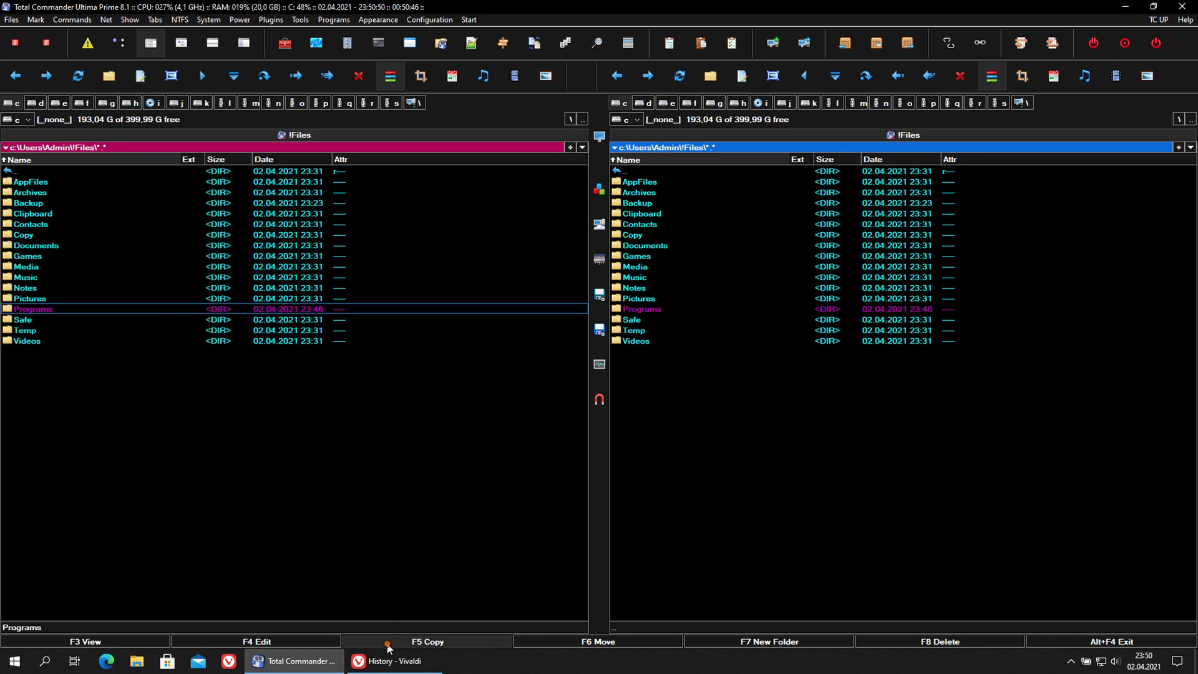
# Step: Switch to Vivaldi and highlight the "Expansion of the "Directory Hotlist" menu" entry in the version 8.1 history
pyautogui.click(382, 664)
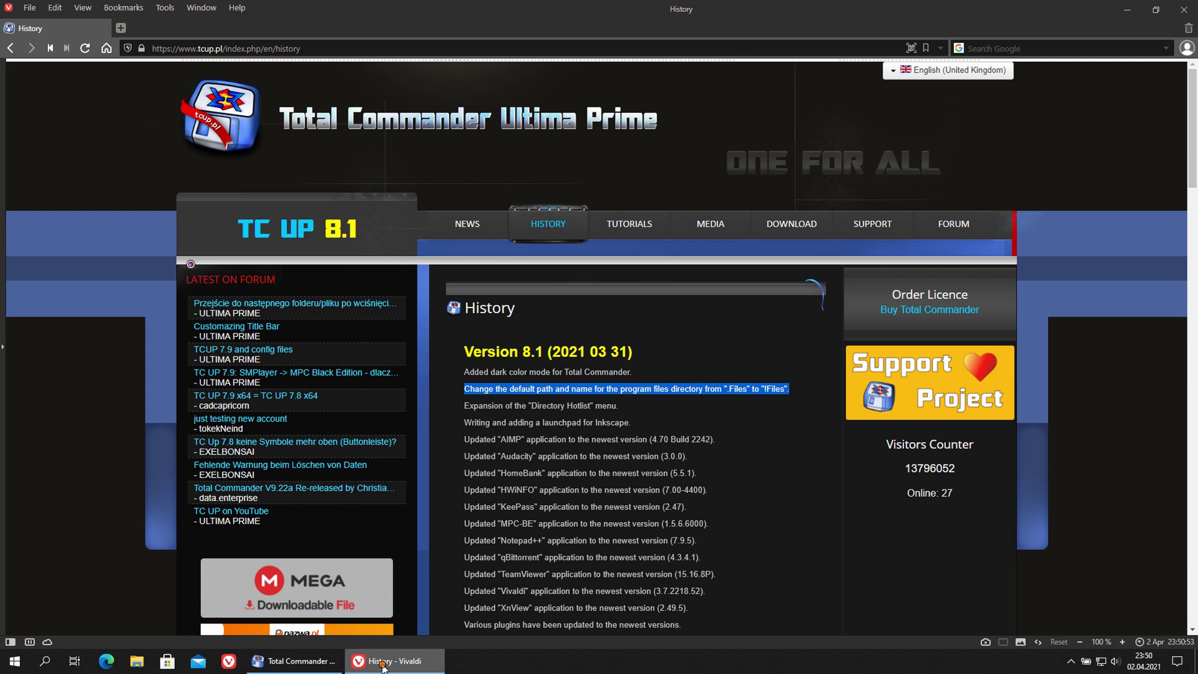
pyautogui.moveTo(460, 407); pyautogui.dragTo(629, 412)
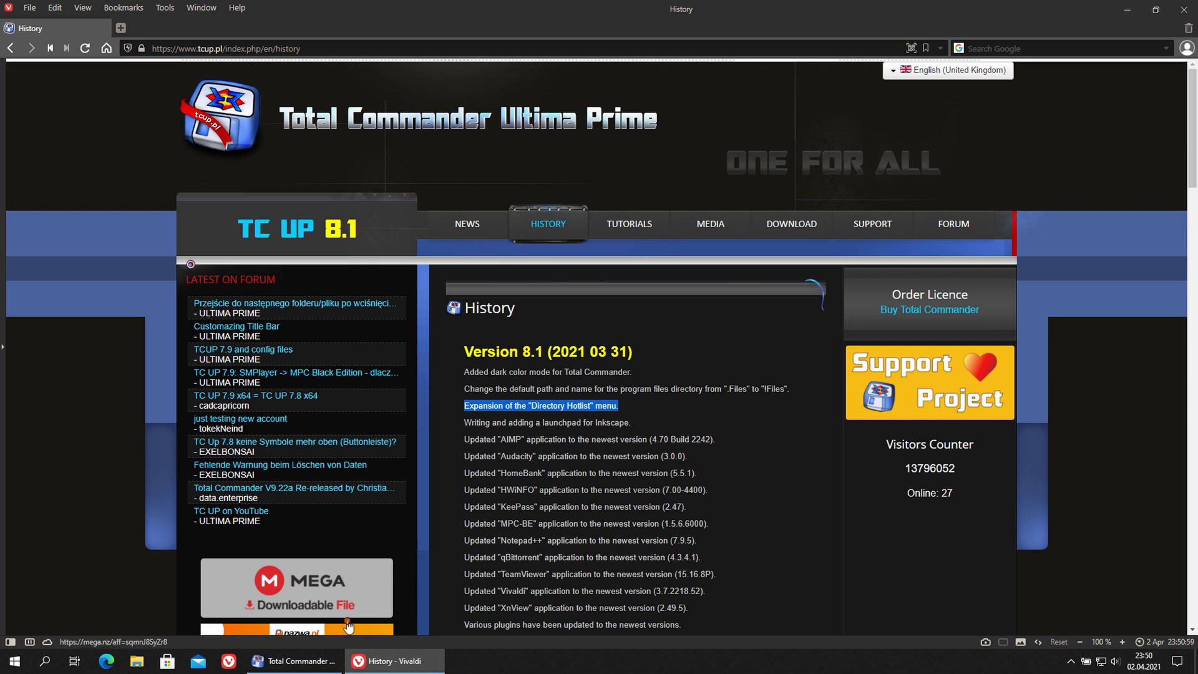
# Step: Switch to Total Commander, explore the application files in the directory hotlist and go to HomeBank's Wallet folder
pyautogui.click(297, 661)
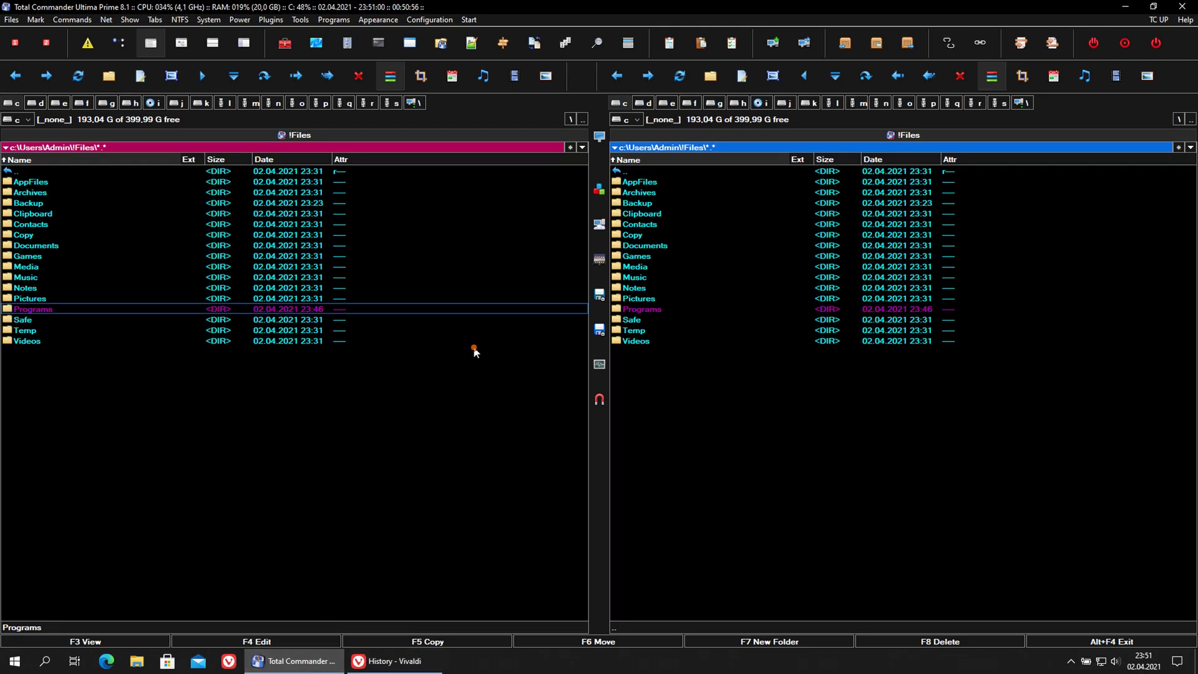
pyautogui.click(569, 150)
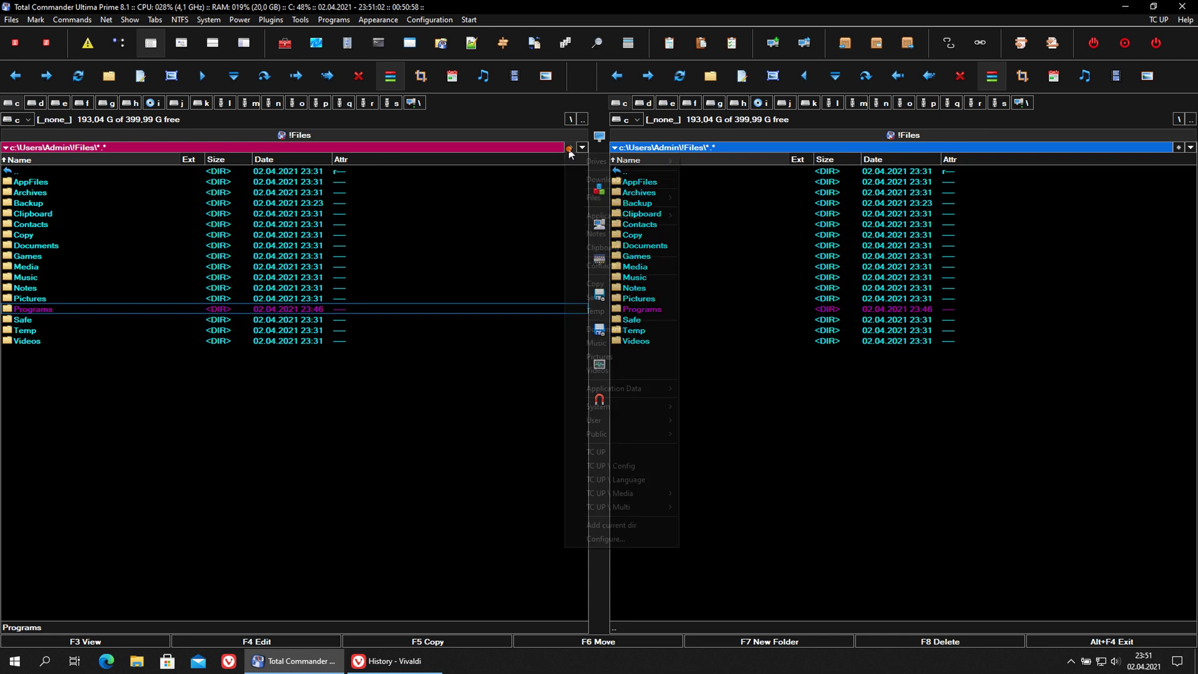
pyautogui.moveTo(575, 163)
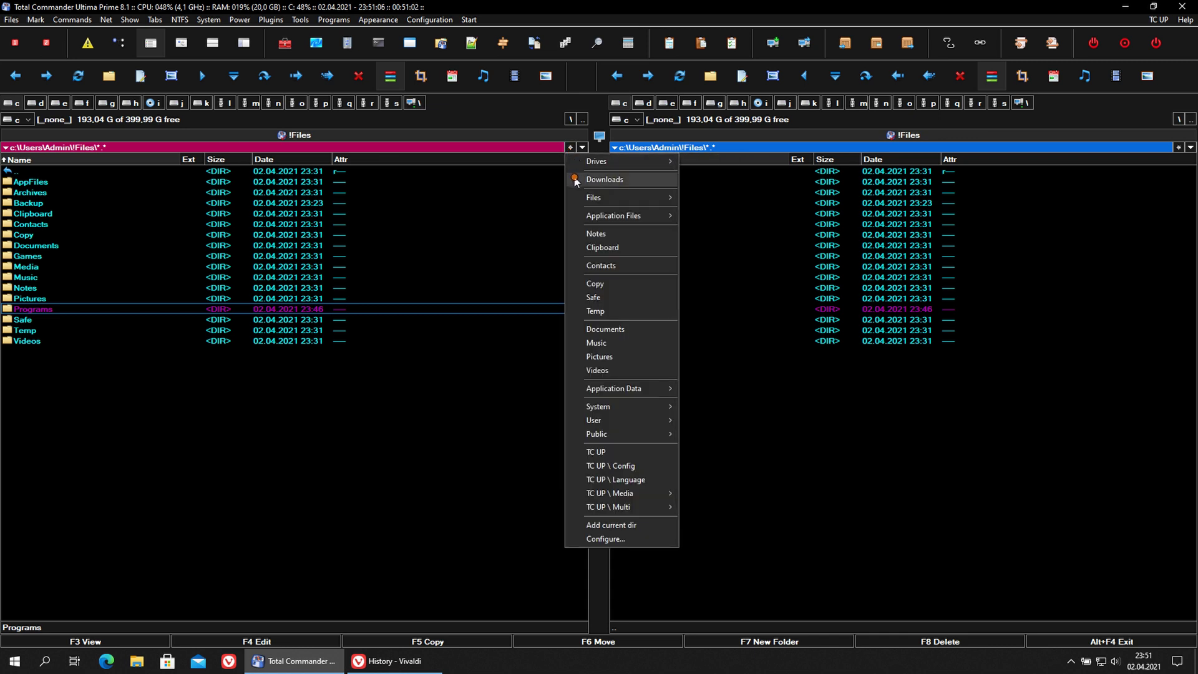
pyautogui.moveTo(577, 197)
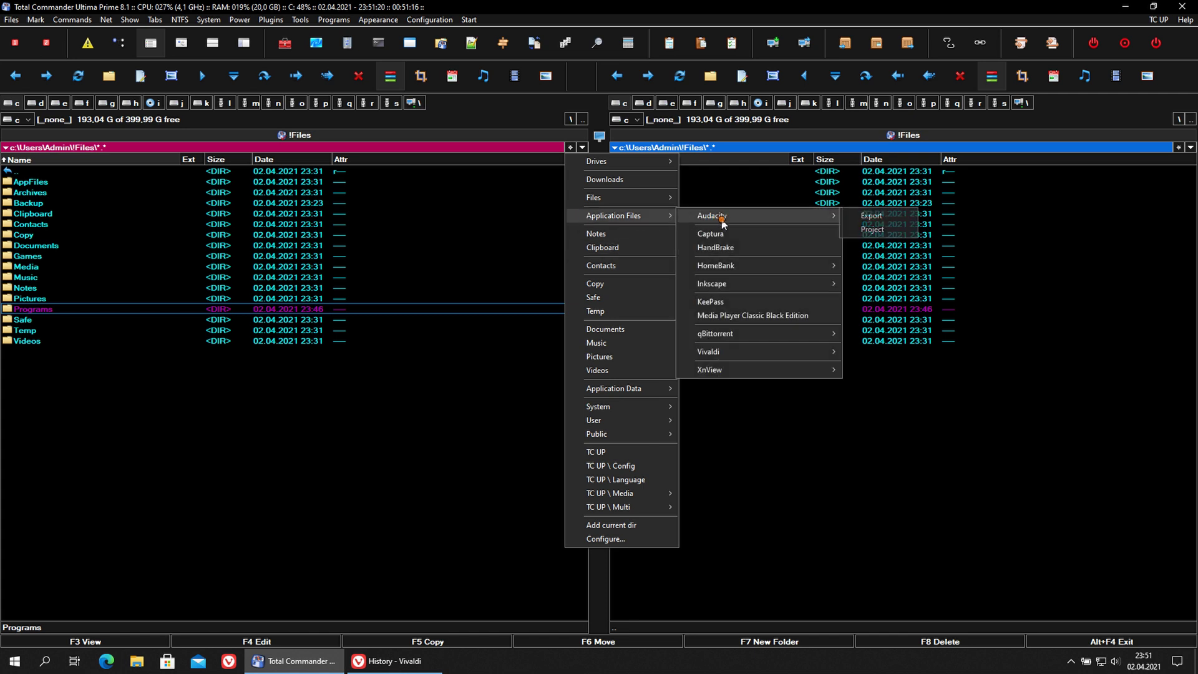
pyautogui.moveTo(713, 353)
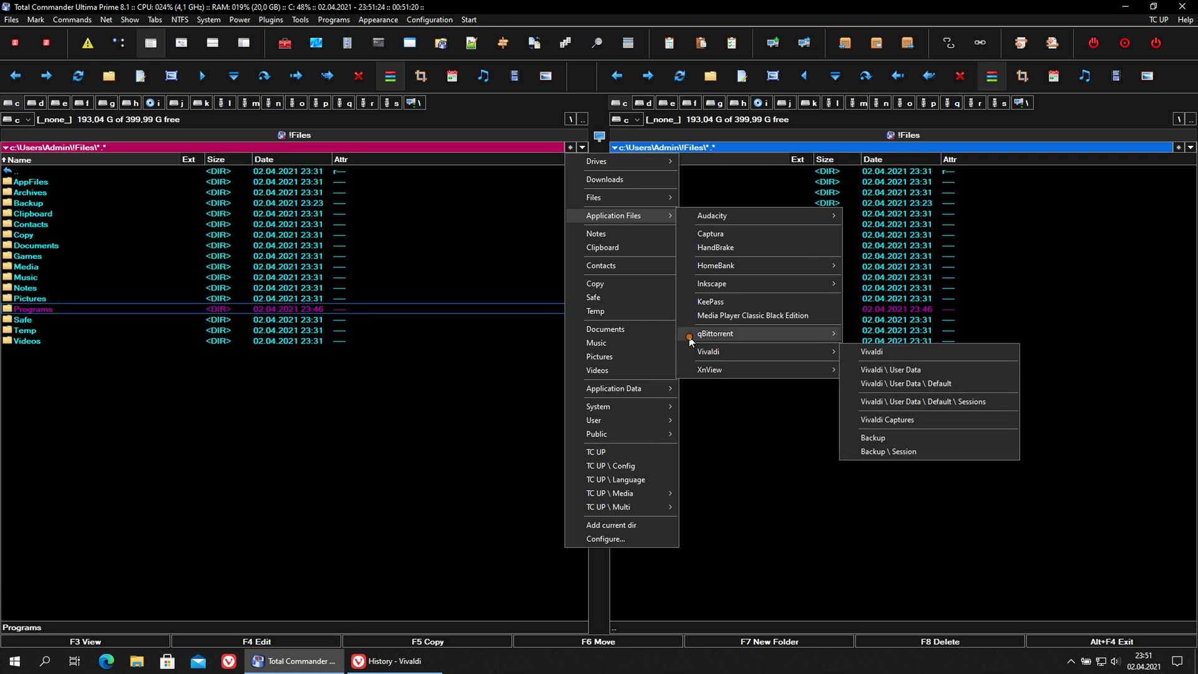
pyautogui.moveTo(690, 337)
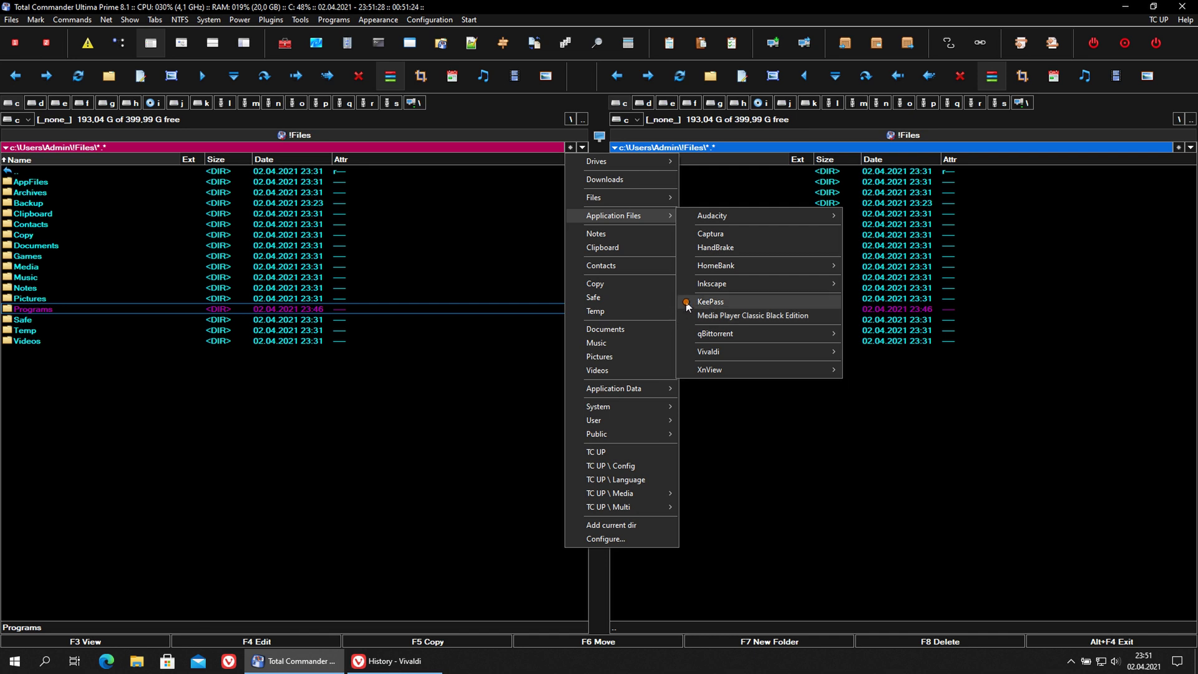
pyautogui.moveTo(689, 273)
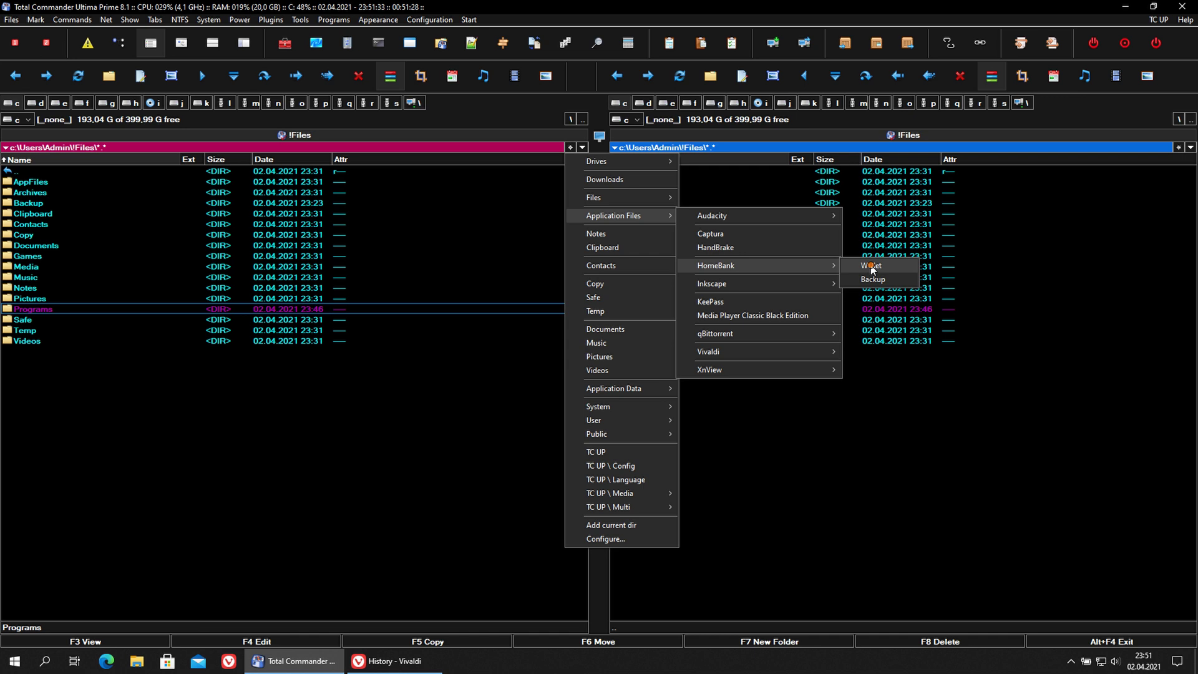
pyautogui.click(872, 268)
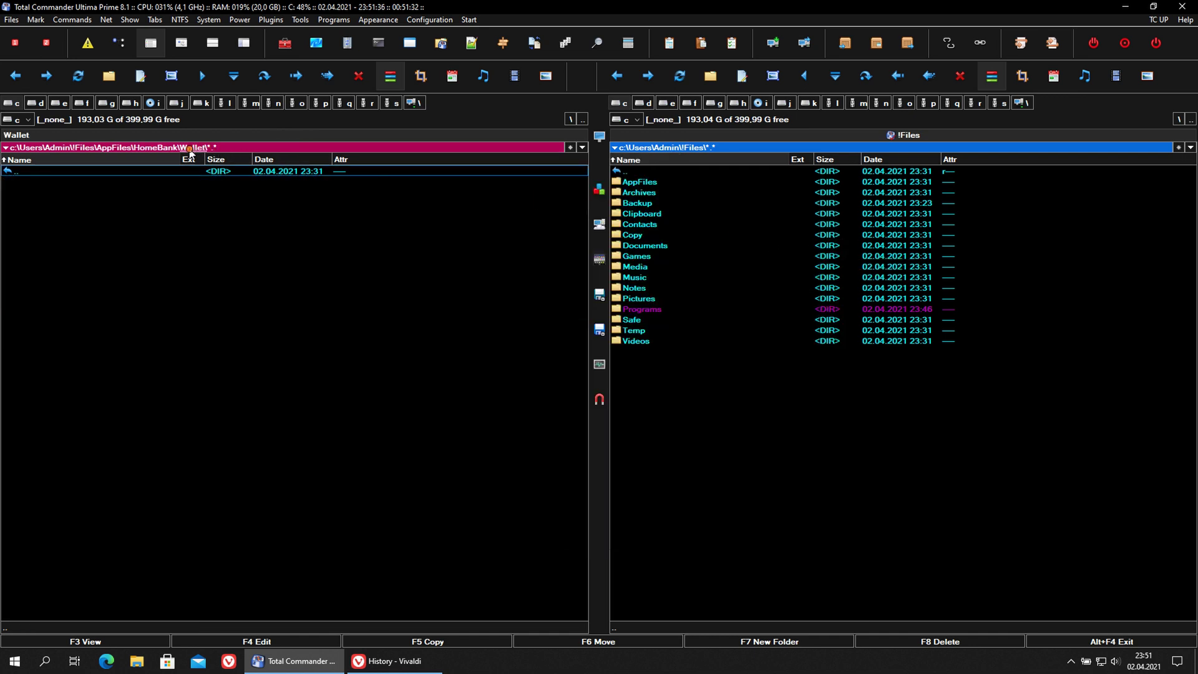
# Step: Go back up from HomeBank's Wallet folder through AppFiles to the !Files folder
pyautogui.doubleClick(152, 171)
pyautogui.doubleClick(152, 171)
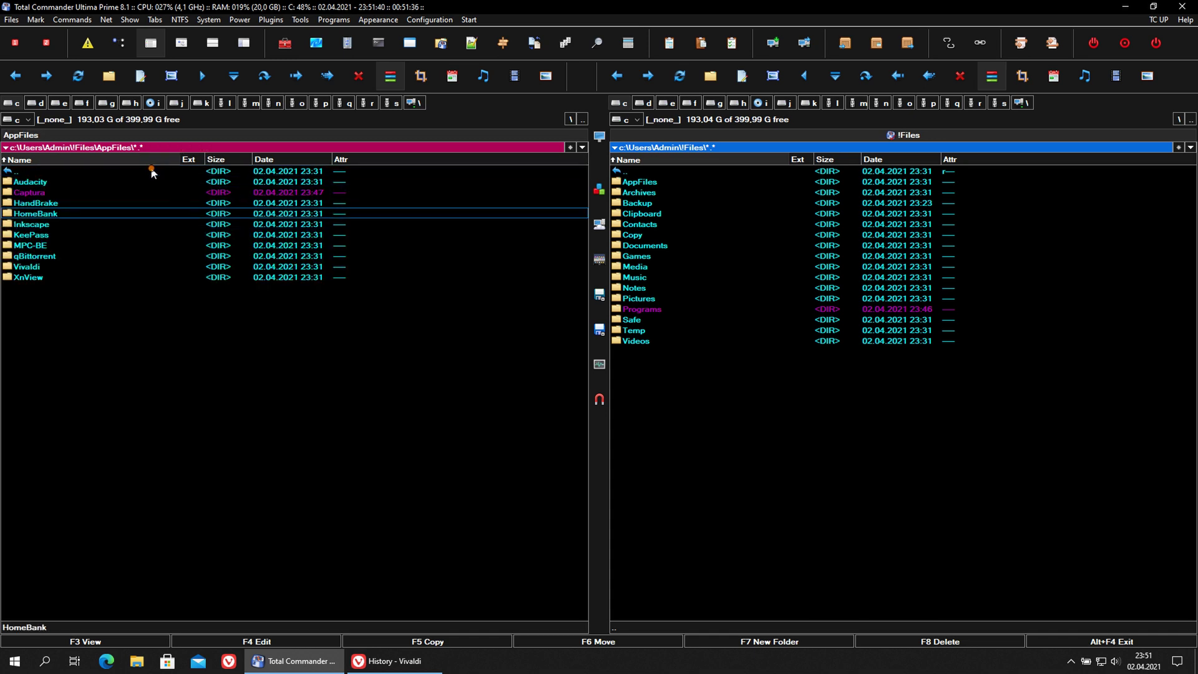
pyautogui.doubleClick(151, 171)
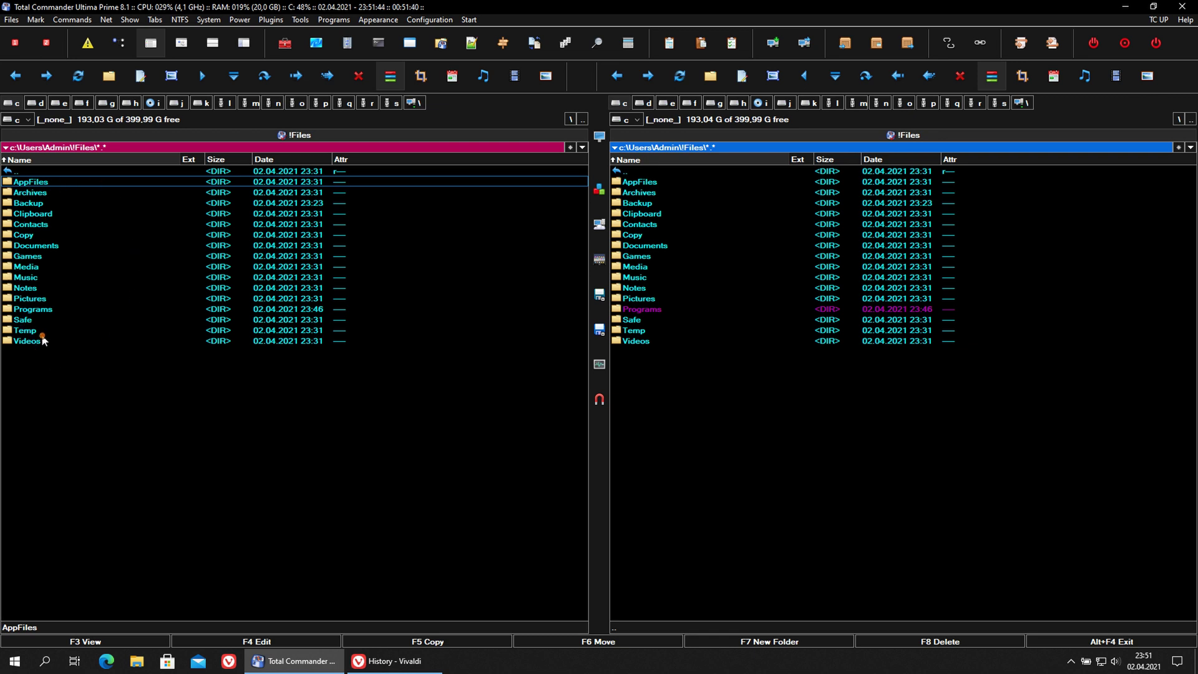
# Step: Switch to Vivaldi and highlight the "Writing and adding a launchpad for Inkscape" entry in the version 8.1 history
pyautogui.click(368, 662)
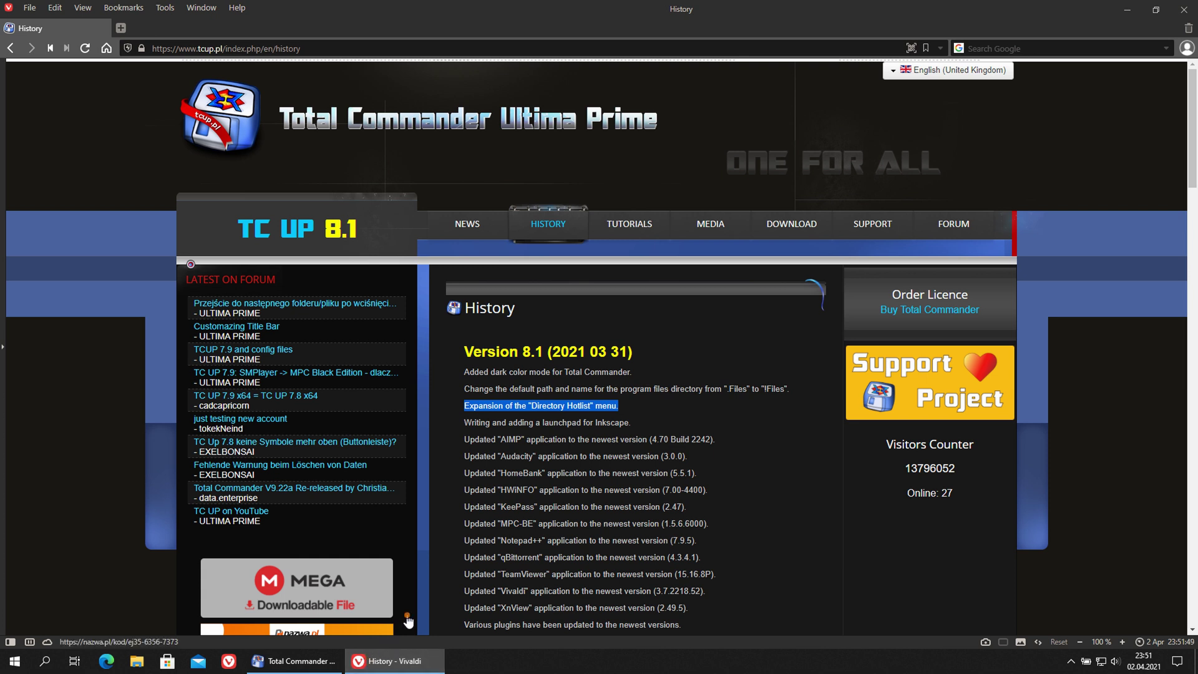
pyautogui.moveTo(456, 425); pyautogui.dragTo(639, 431)
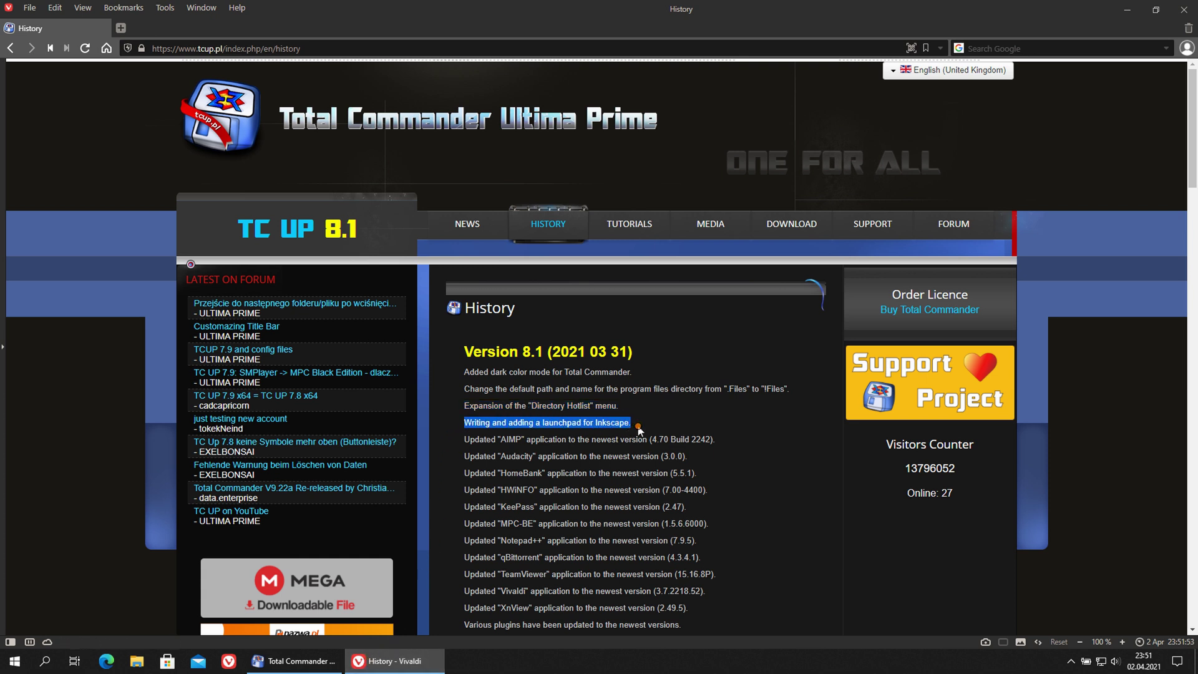
# Step: Switch to Total Commander and go to the Inkscape program folder of the TC UP media through the directory hotlist
pyautogui.click(313, 661)
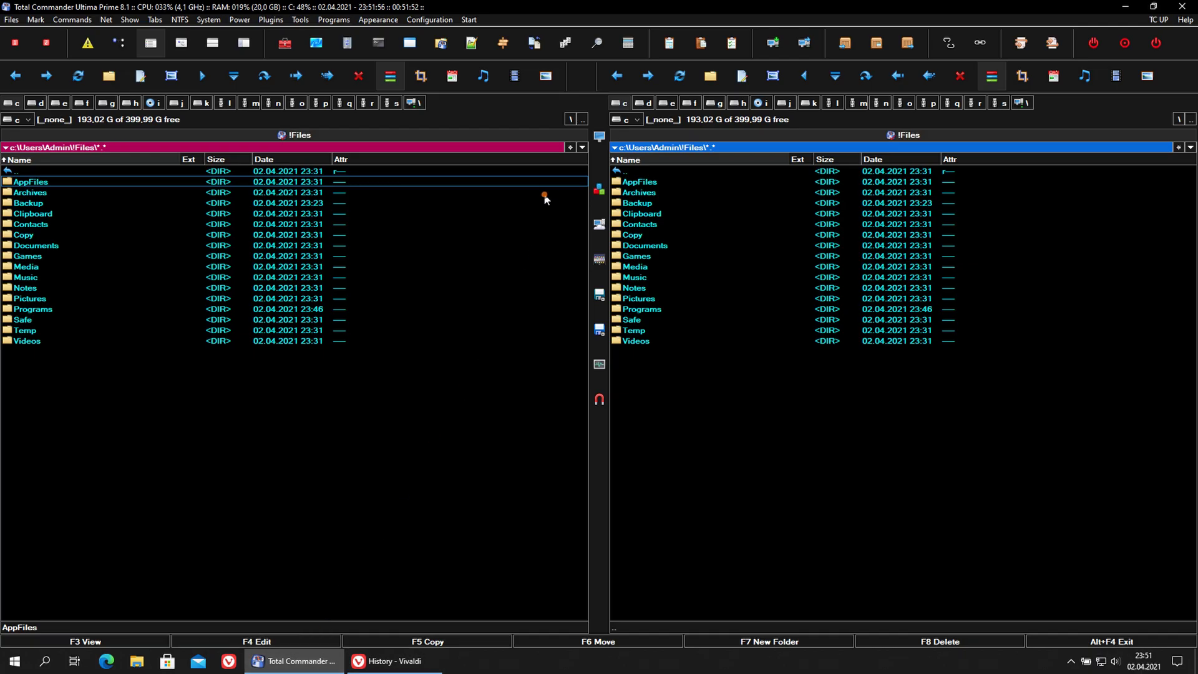
pyautogui.click(568, 148)
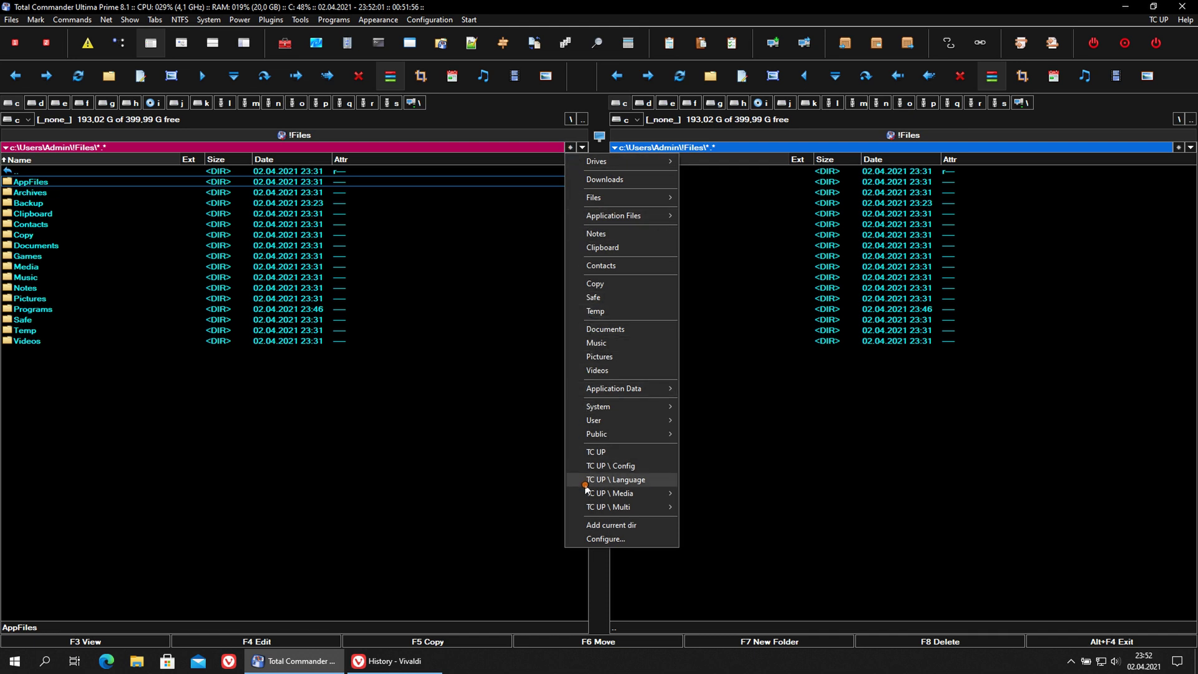
pyautogui.moveTo(588, 494)
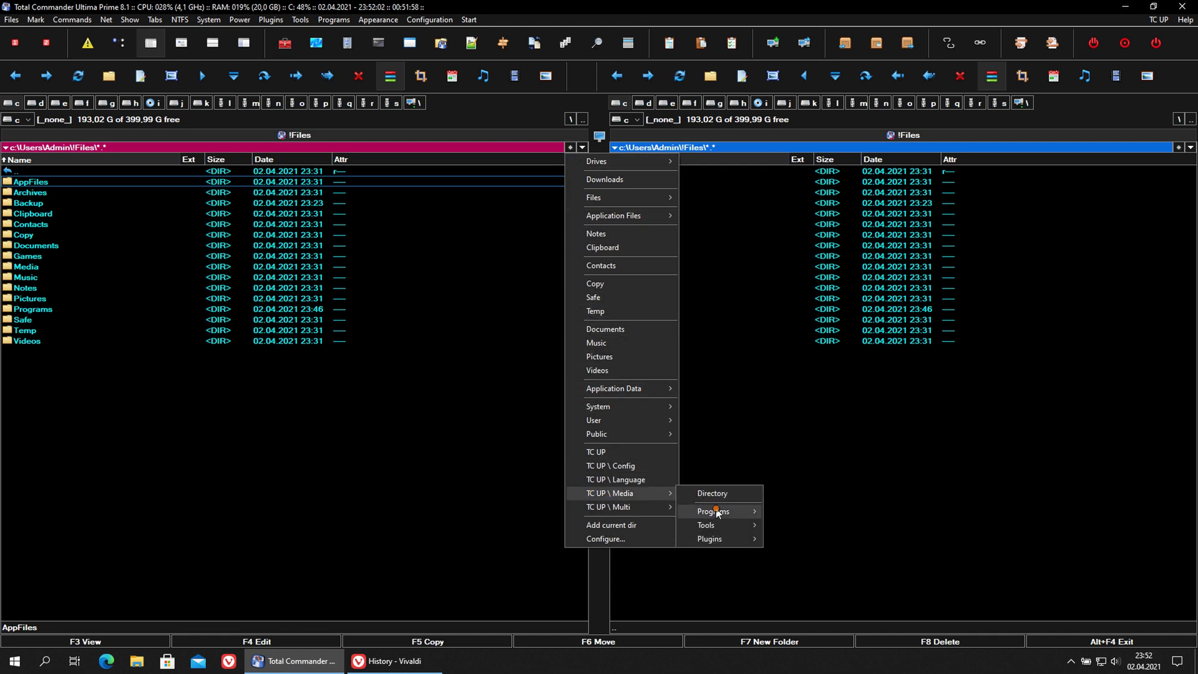
pyautogui.moveTo(717, 513)
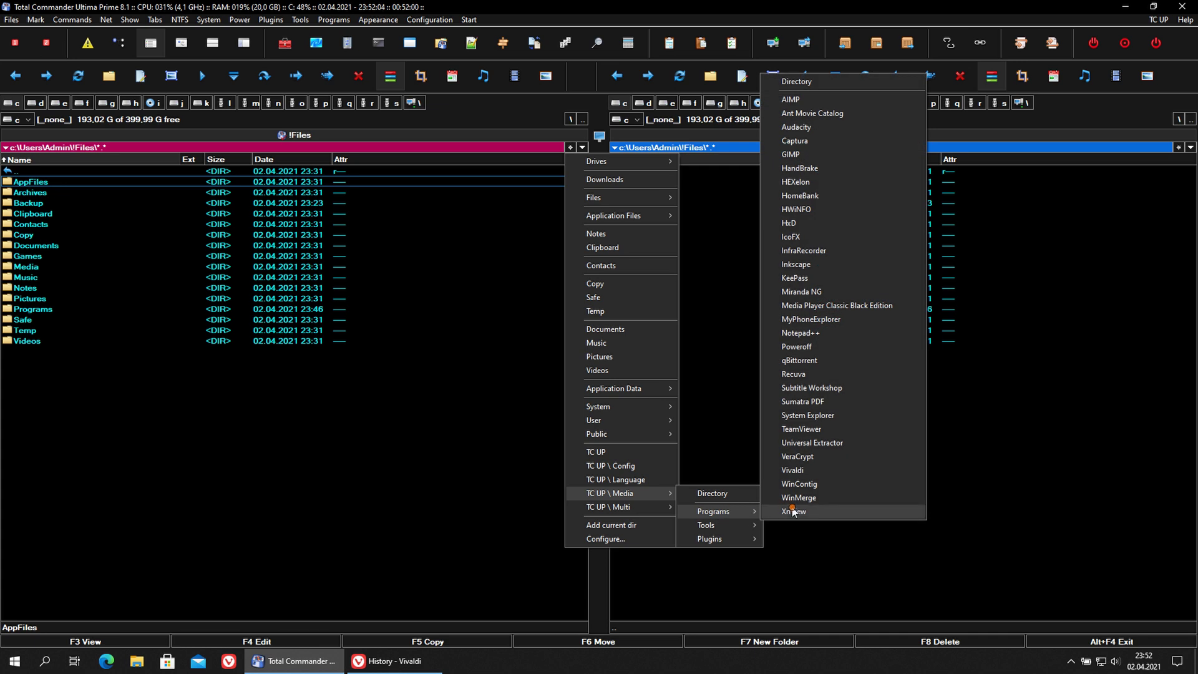
pyautogui.click(791, 264)
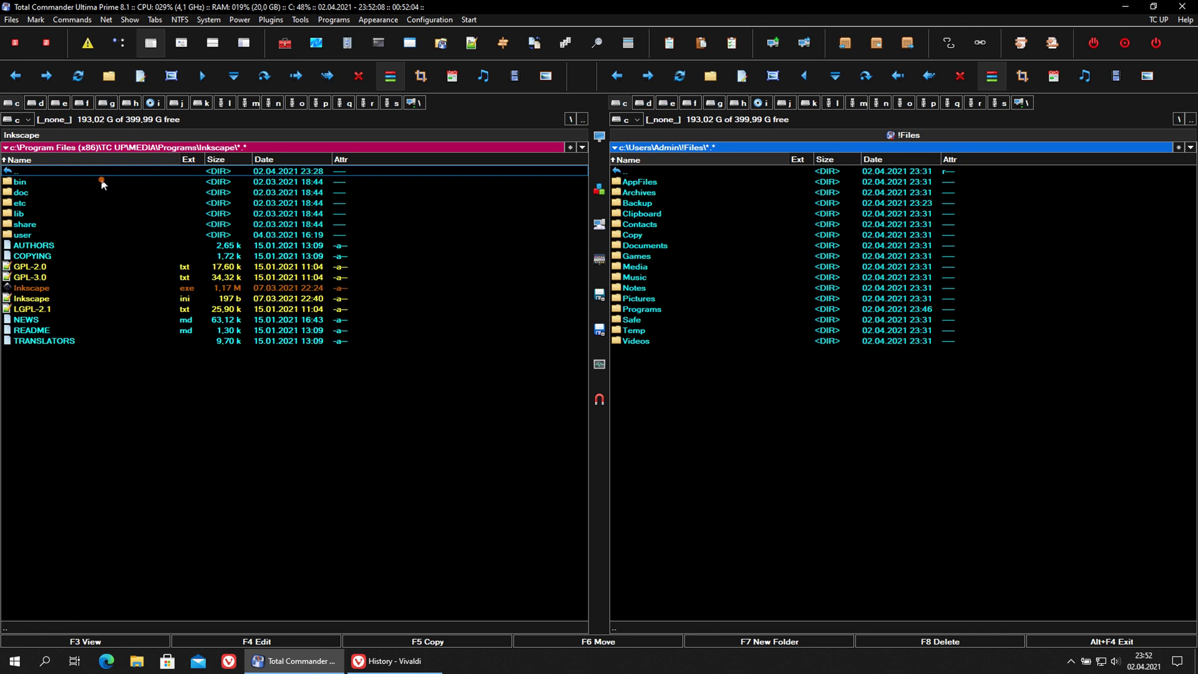
# Step: Look at inkscape.exe in the bin subfolder, then return to the Inkscape folder and select its Inkscape.exe launcher
pyautogui.doubleClick(56, 182)
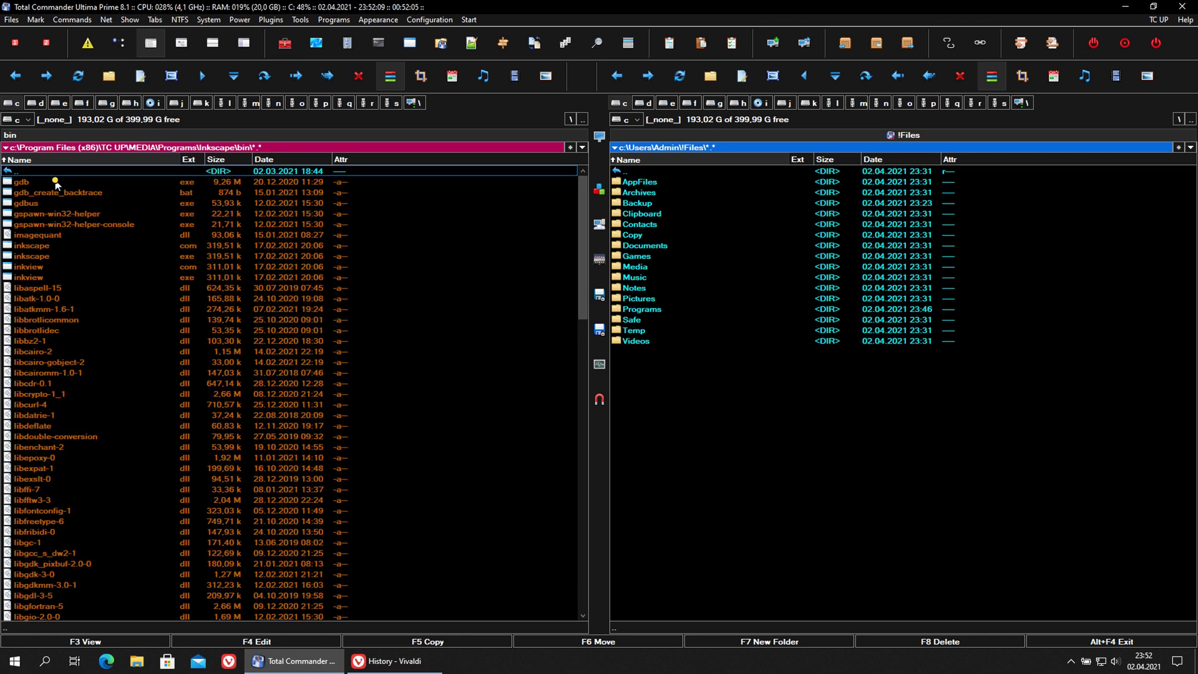
pyautogui.click(29, 257)
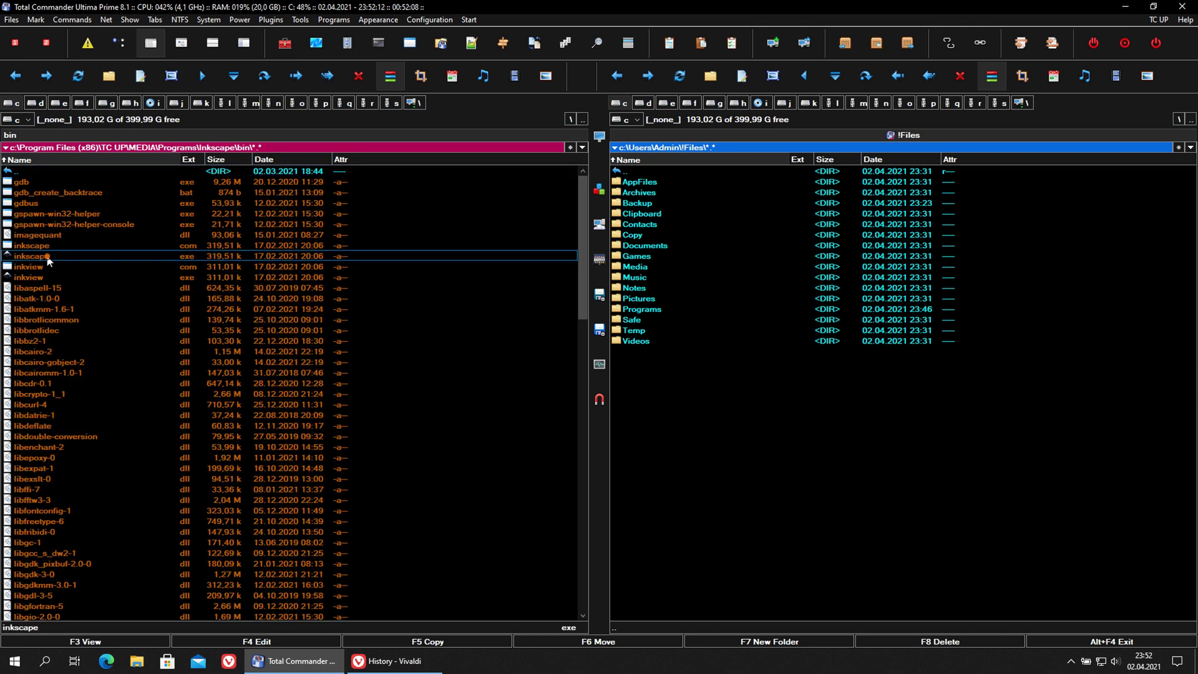
pyautogui.doubleClick(33, 172)
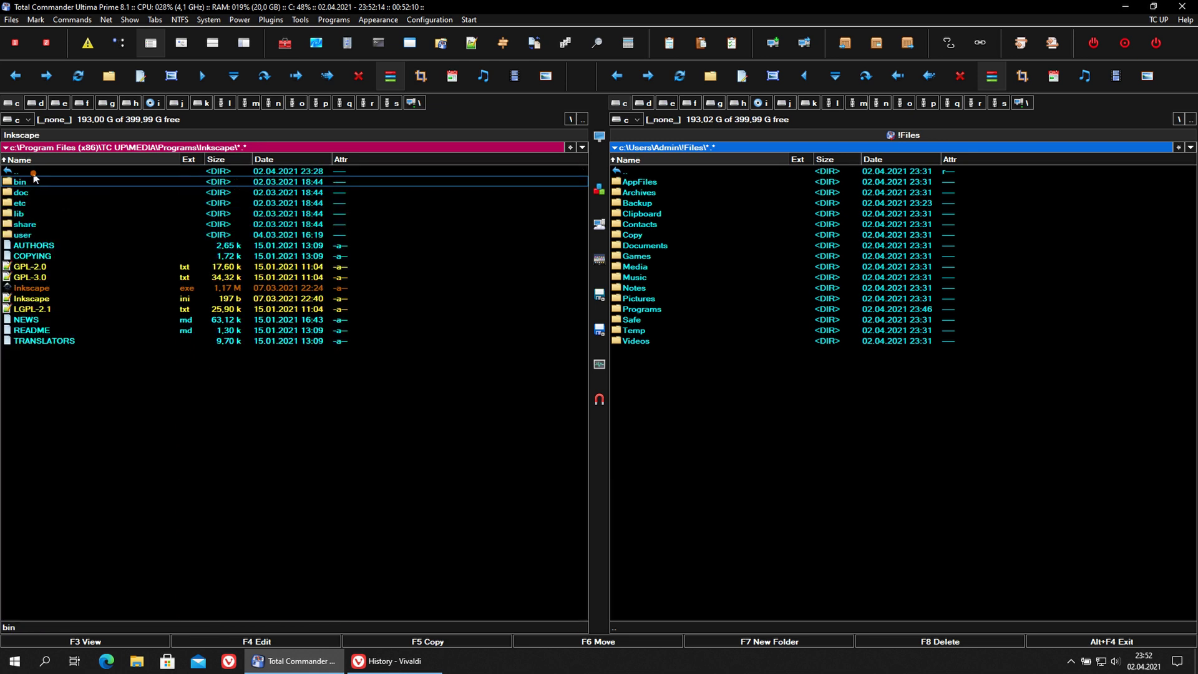
pyautogui.click(50, 288)
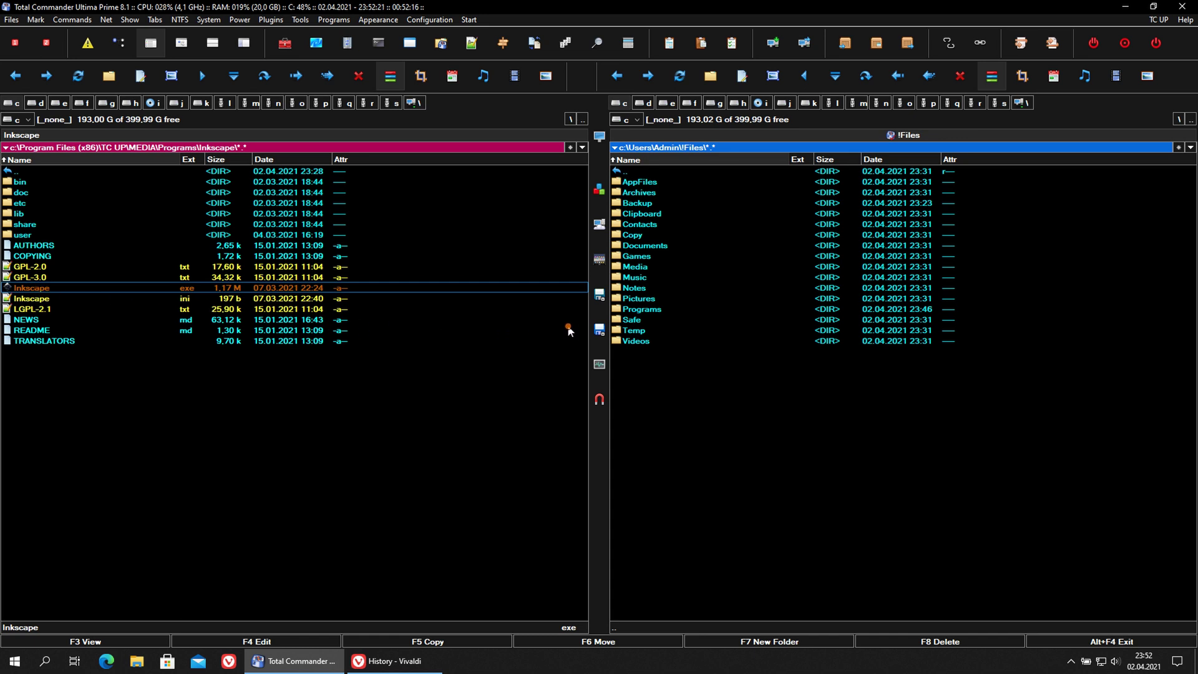
# Step: Launch Inkscape from the list of bundled programs, view its new document window and close it
pyautogui.click(599, 333)
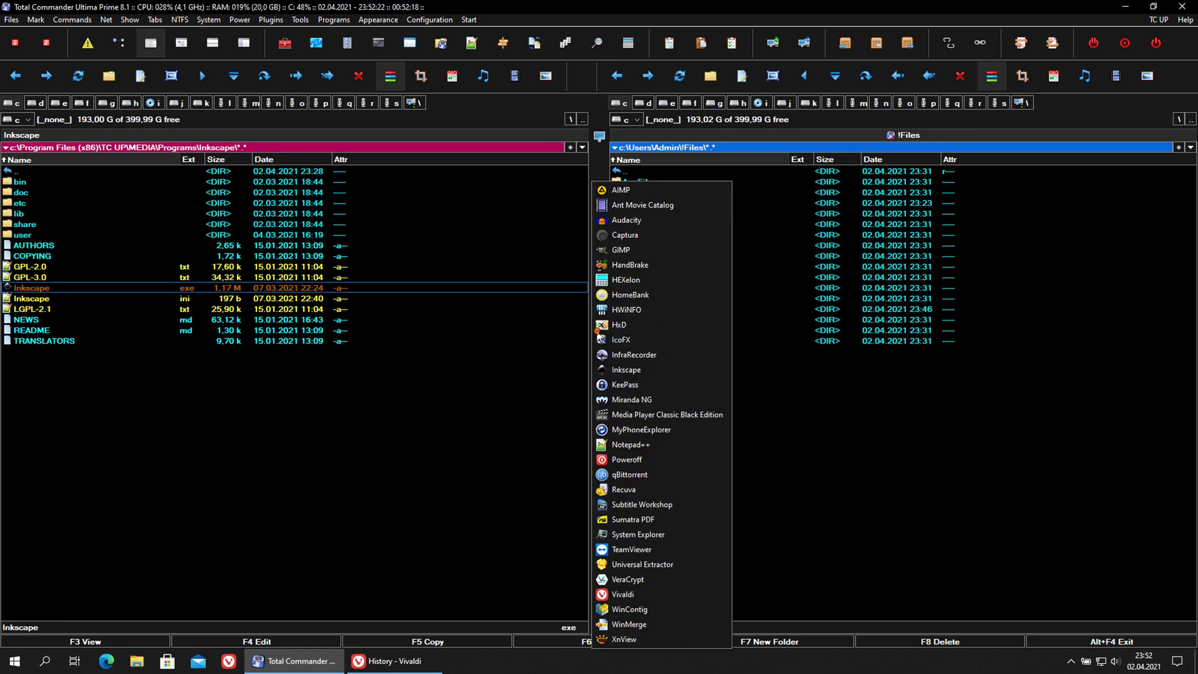
pyautogui.click(646, 374)
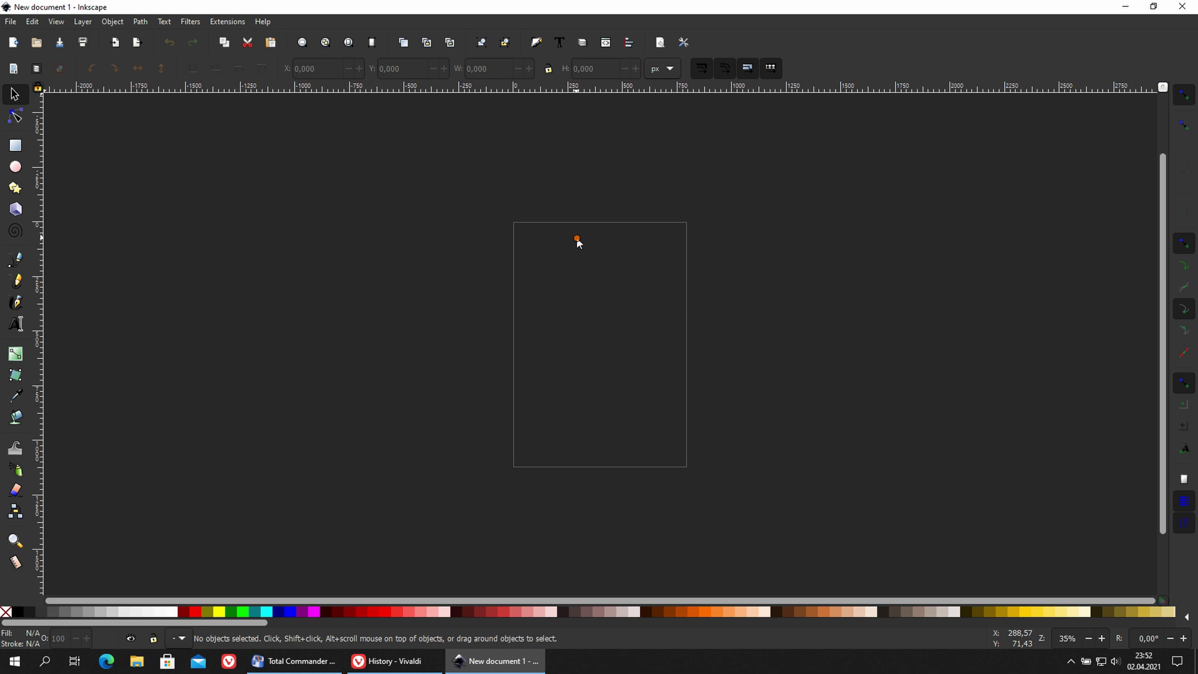
pyautogui.click(1185, 6)
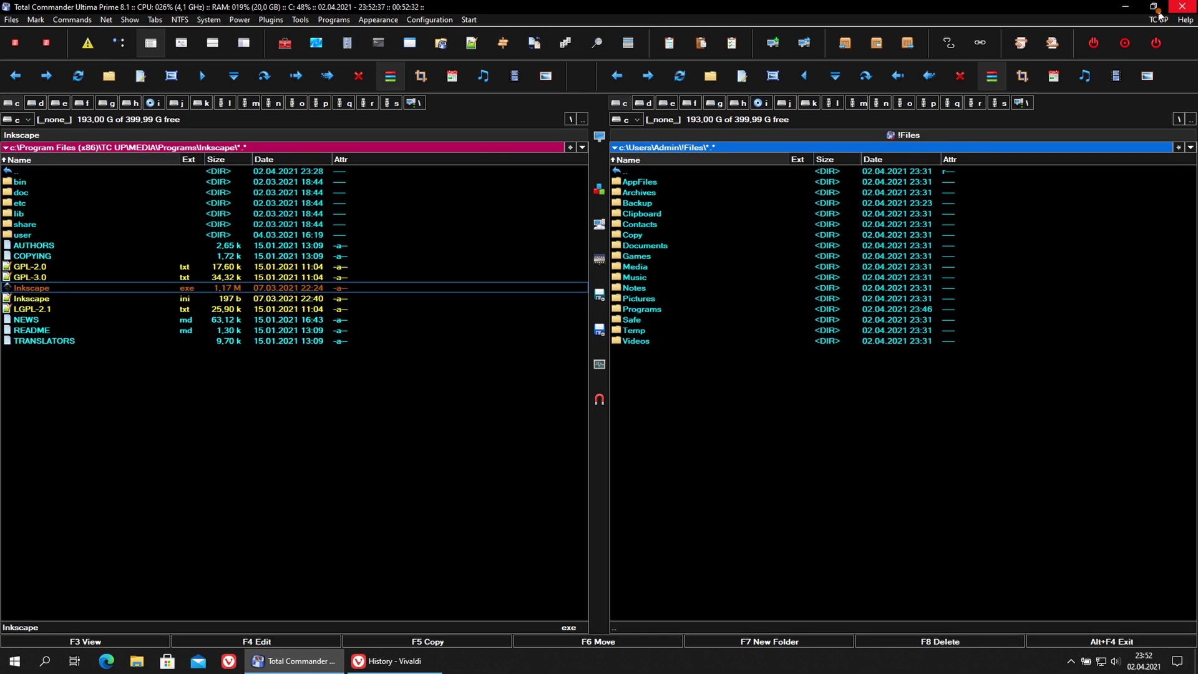
# Step: Return the active pane to the !Files folder using the directory hotlist and exit Total Commander
pyautogui.click(569, 147)
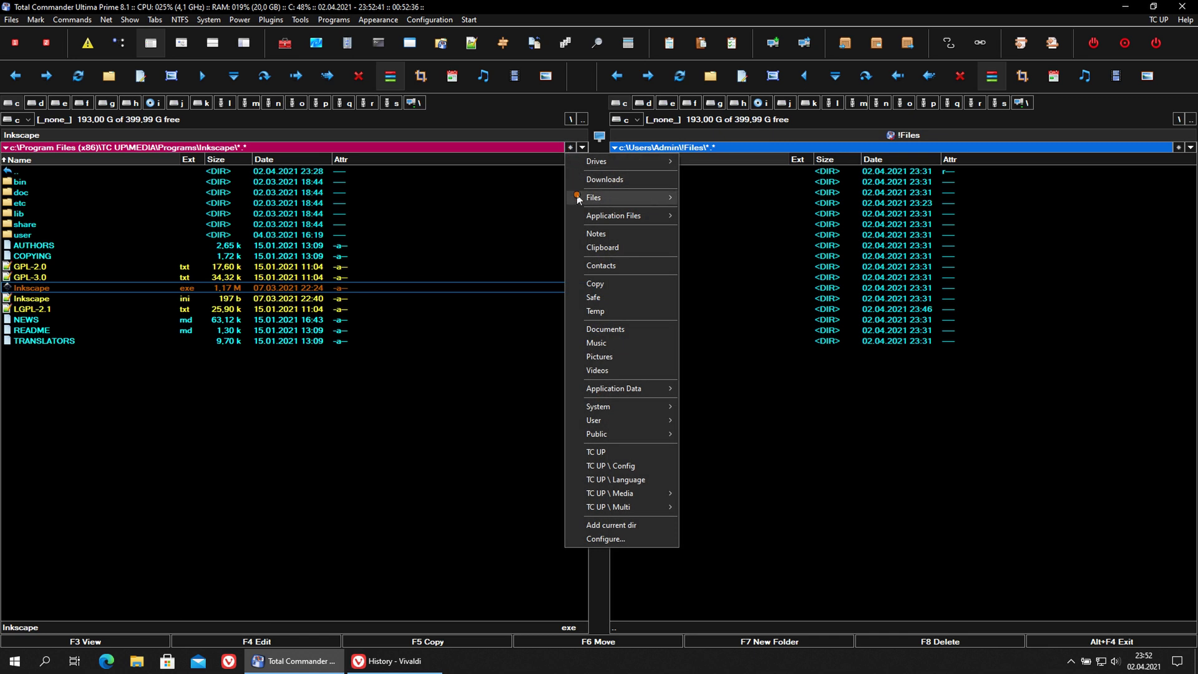
pyautogui.moveTo(626, 198)
pyautogui.click(697, 199)
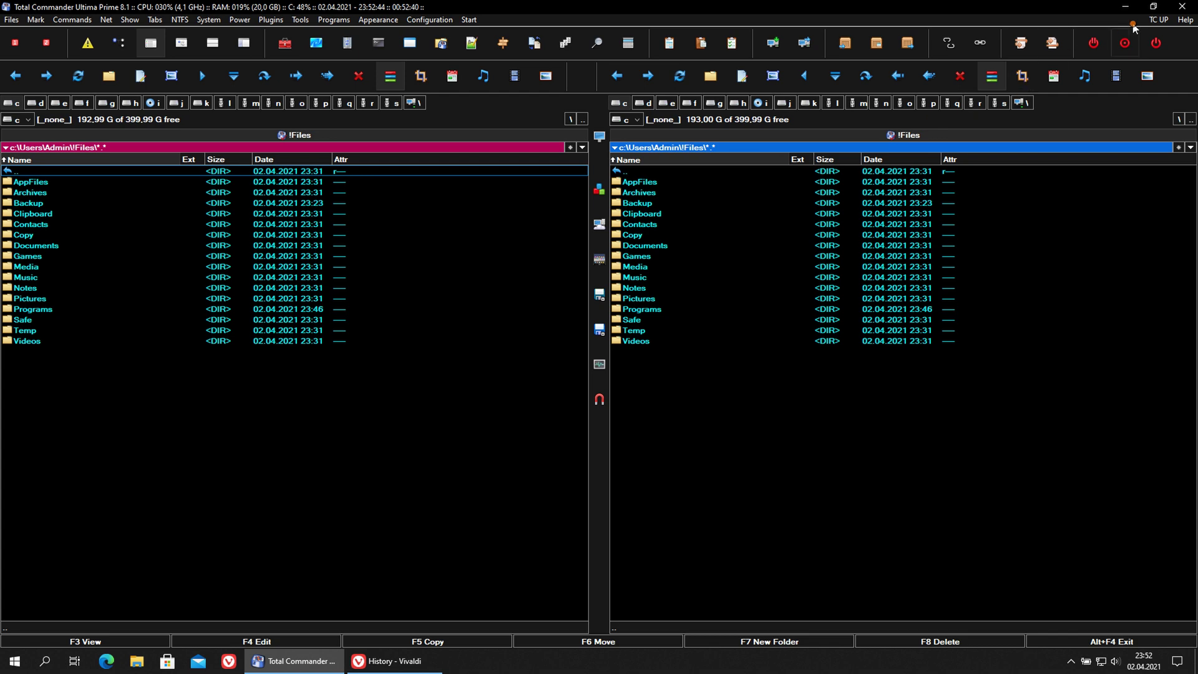
pyautogui.click(1177, 8)
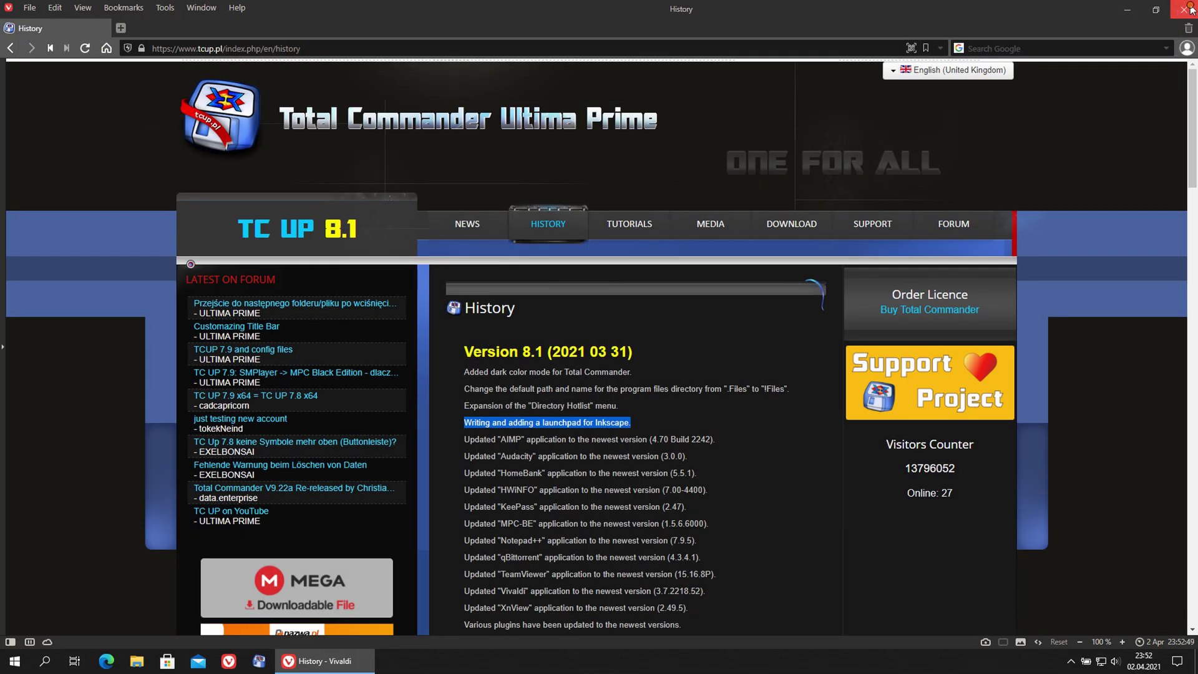
# Step: Clear the text highlight, look over the version 8.1 history entries and close the Vivaldi browser
pyautogui.click(789, 429)
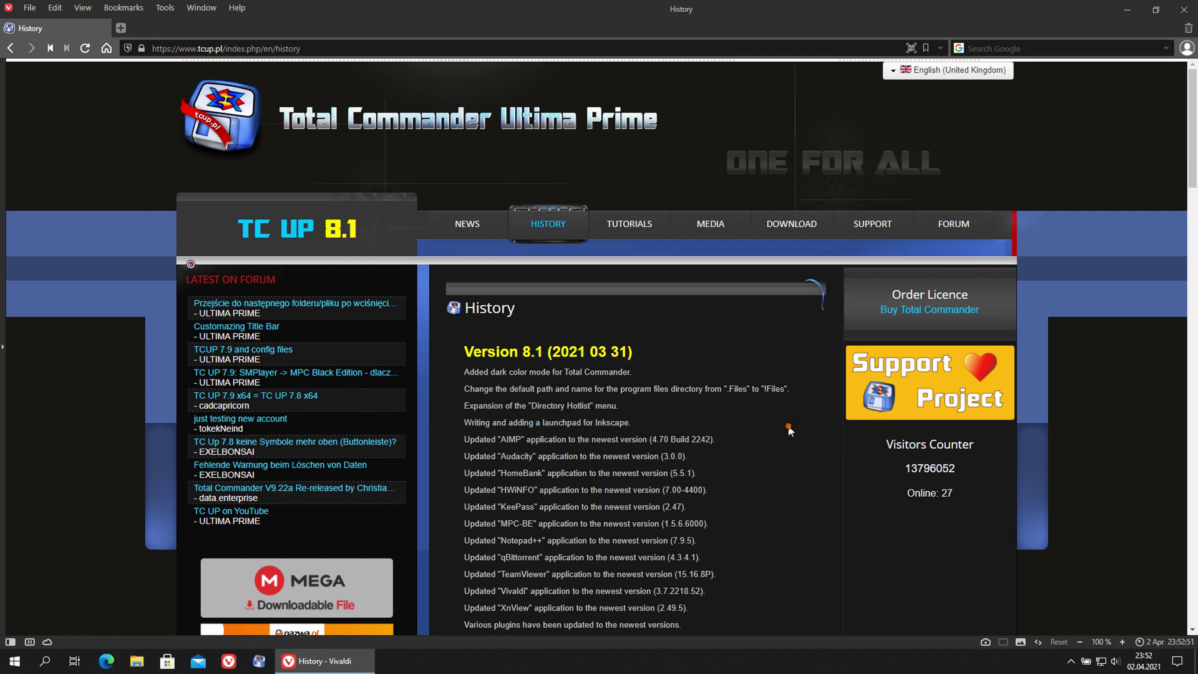
pyautogui.scroll(-3, 789, 429)
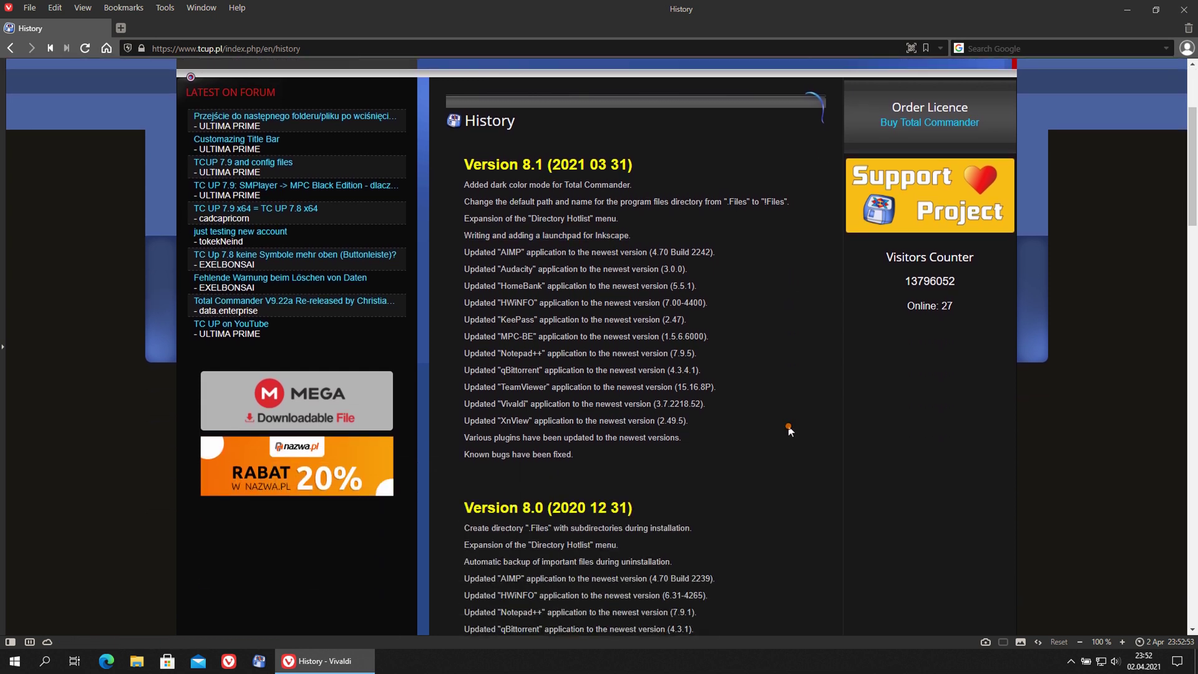
pyautogui.scroll(3, 789, 430)
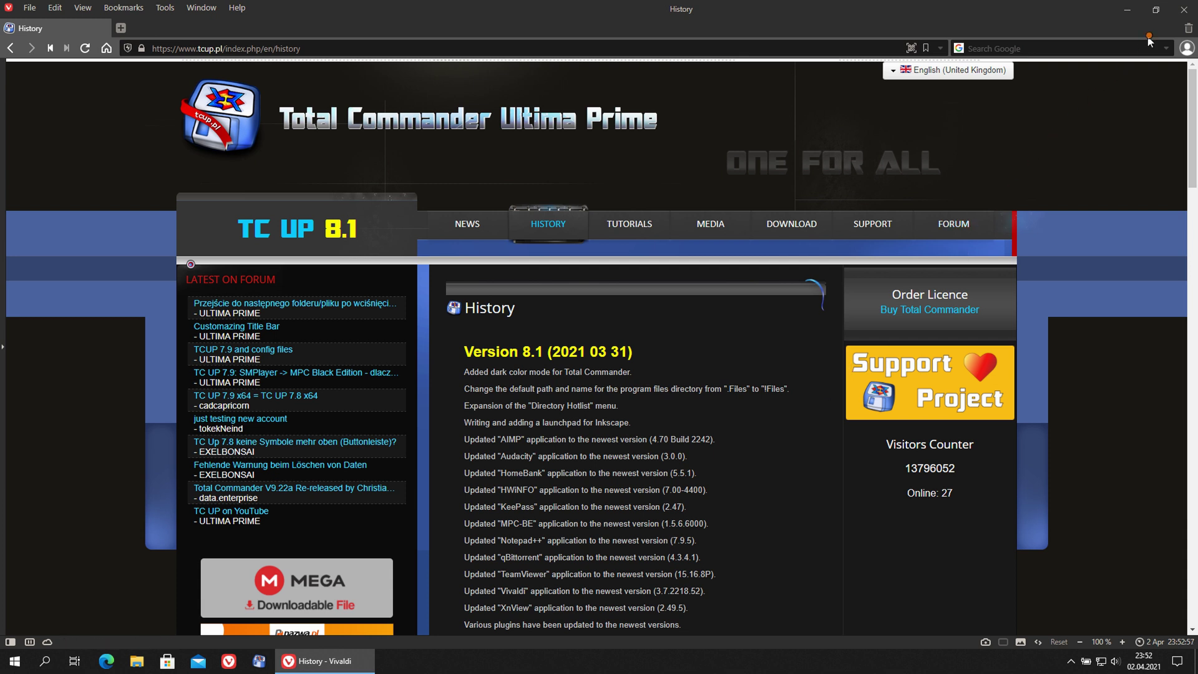
pyautogui.click(1184, 10)
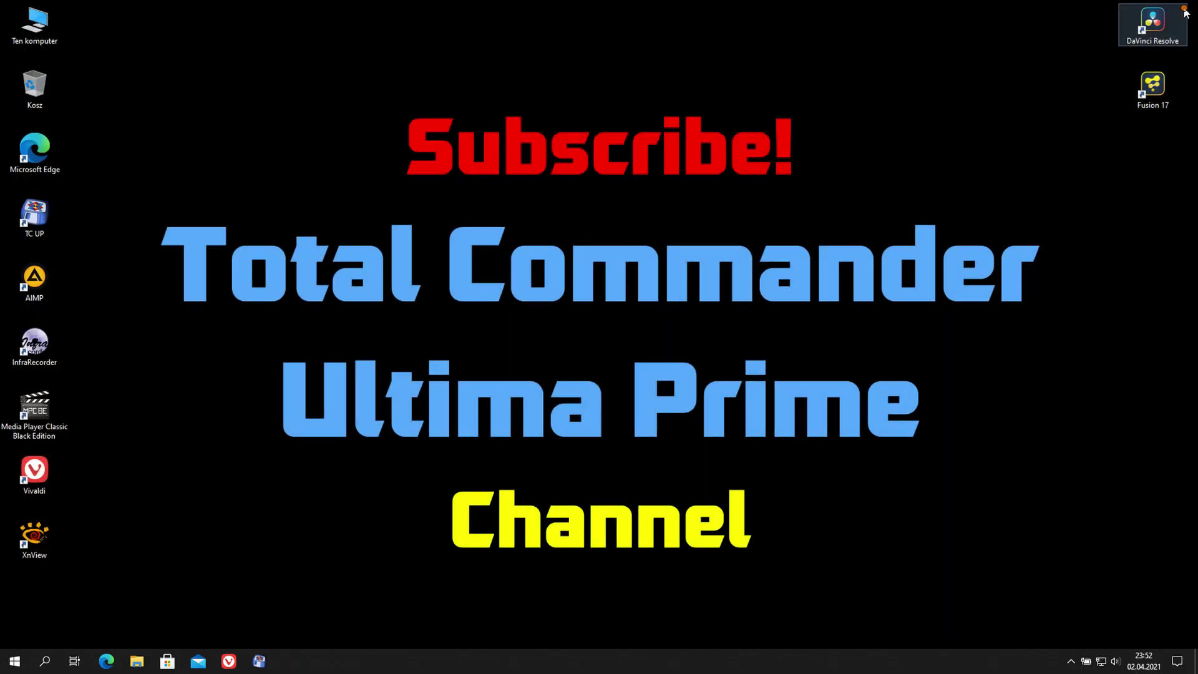